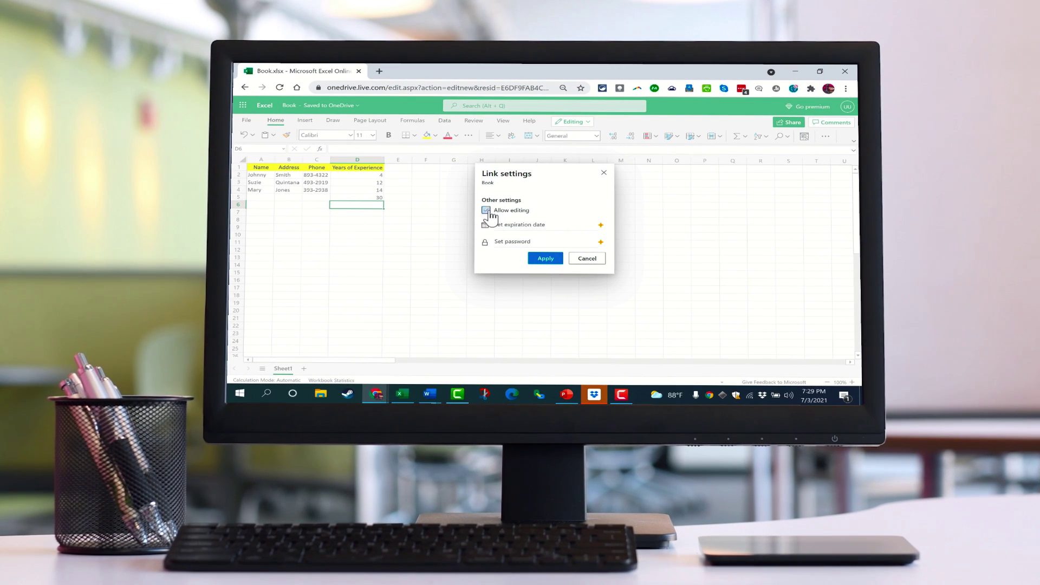
Keep editing allowed for anyone with the link, copy the link, and close the confirmation.
click(487, 211)
click(486, 210)
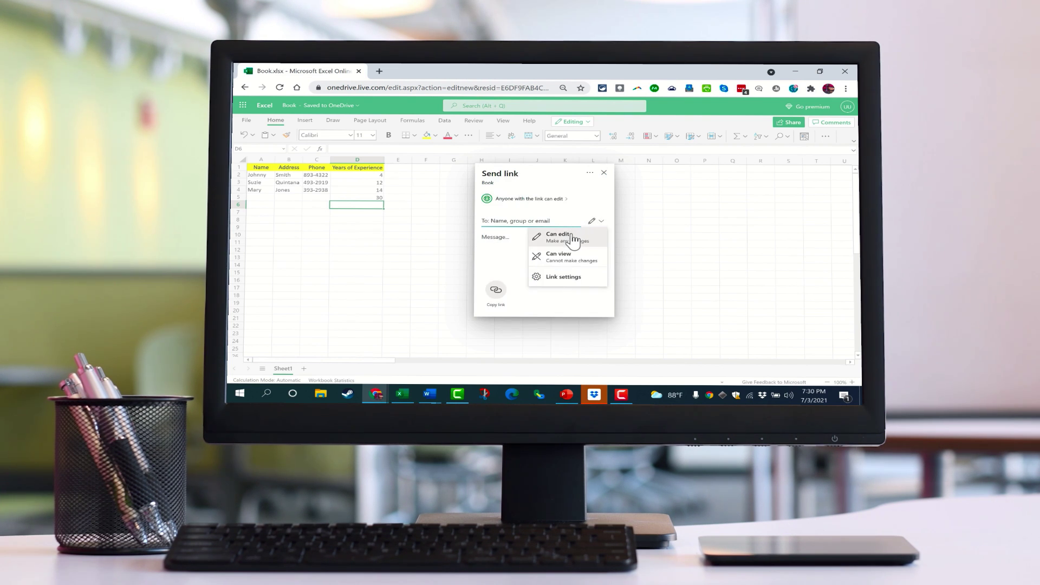
click(495, 290)
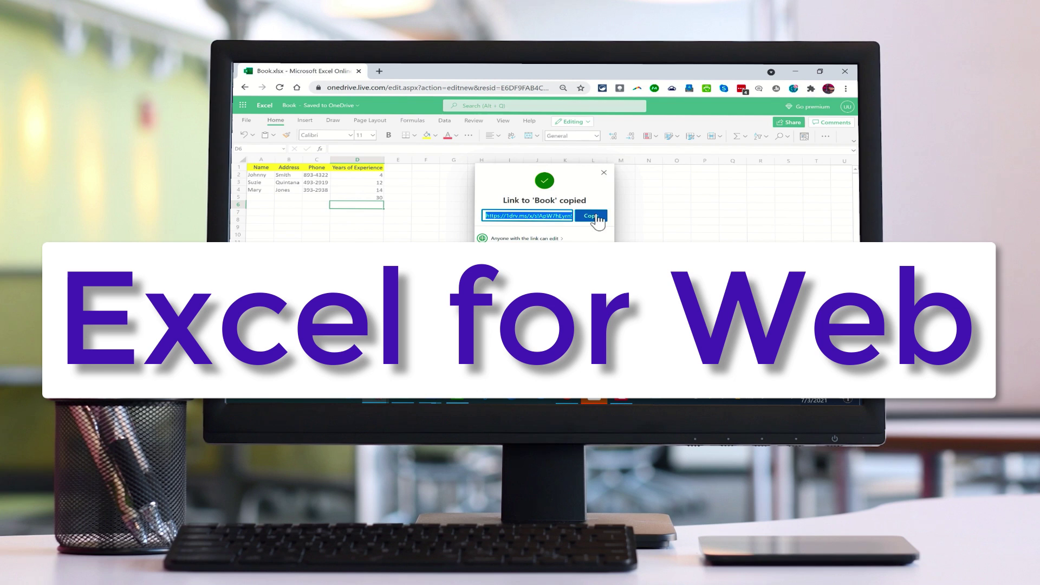
click(604, 173)
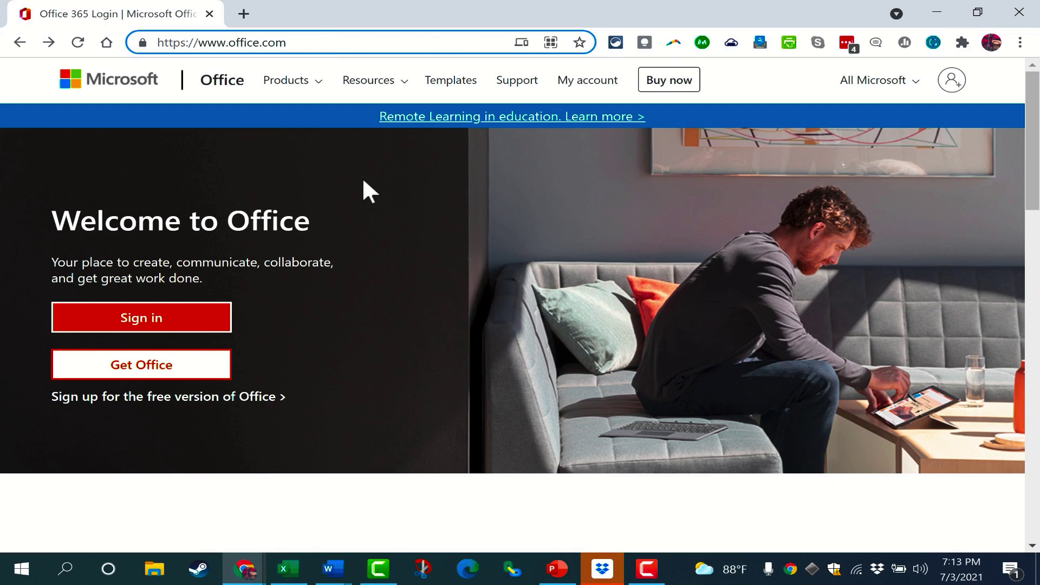
Look at the Get Office options, return to the Office welcome page, and start signing in.
click(412, 183)
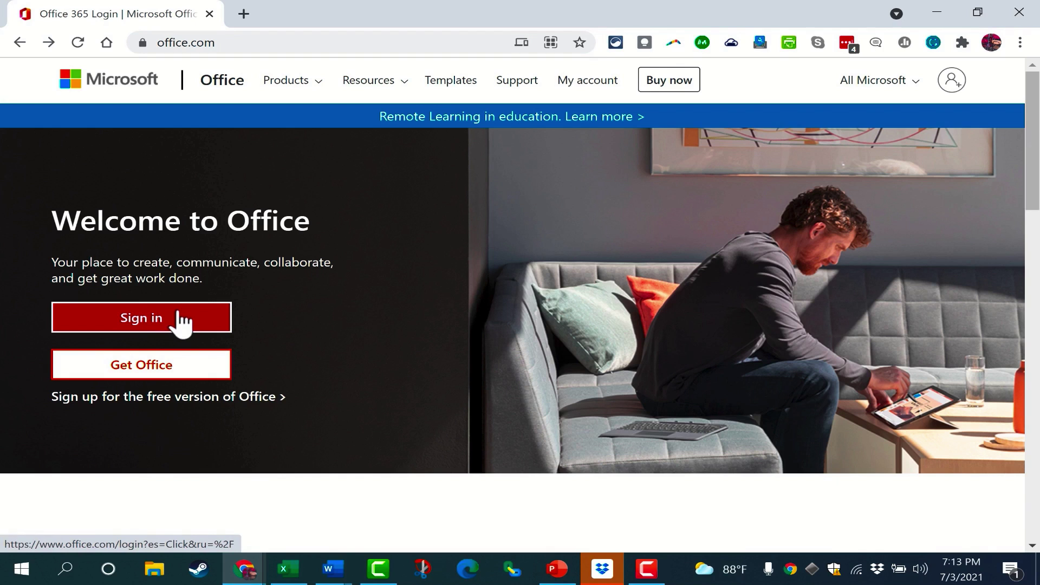
click(183, 364)
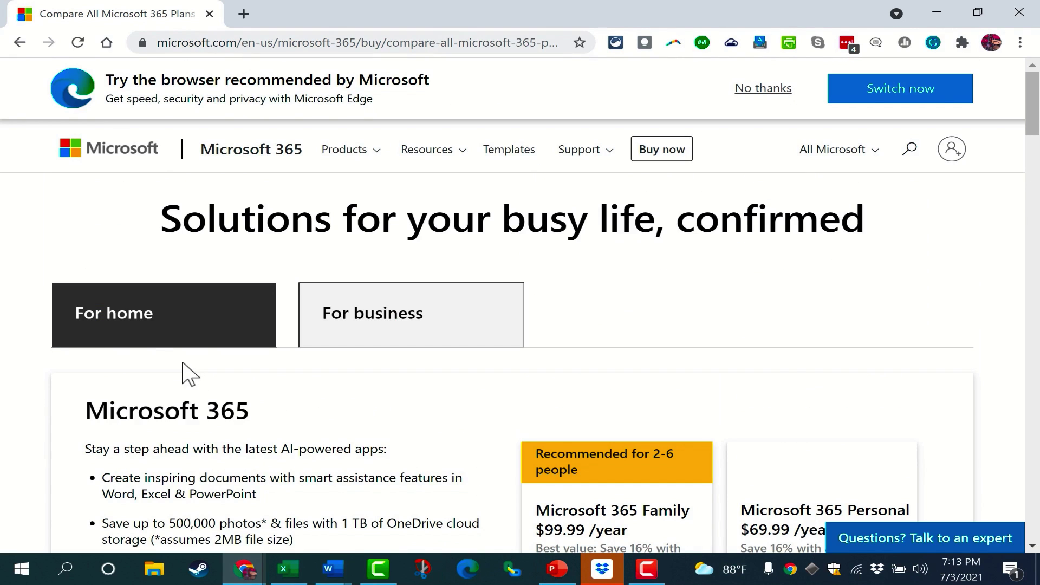
click(24, 41)
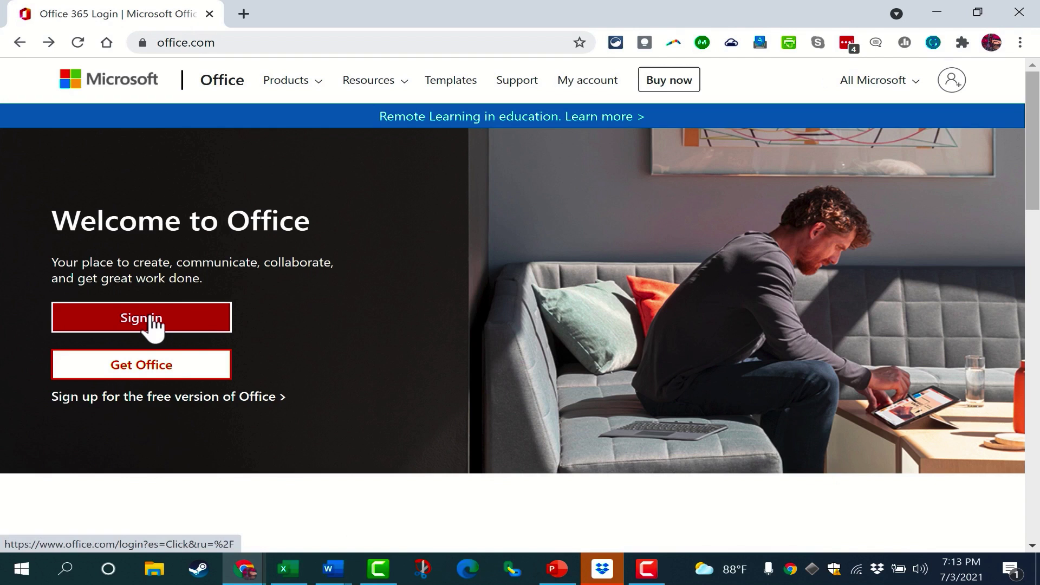
click(190, 330)
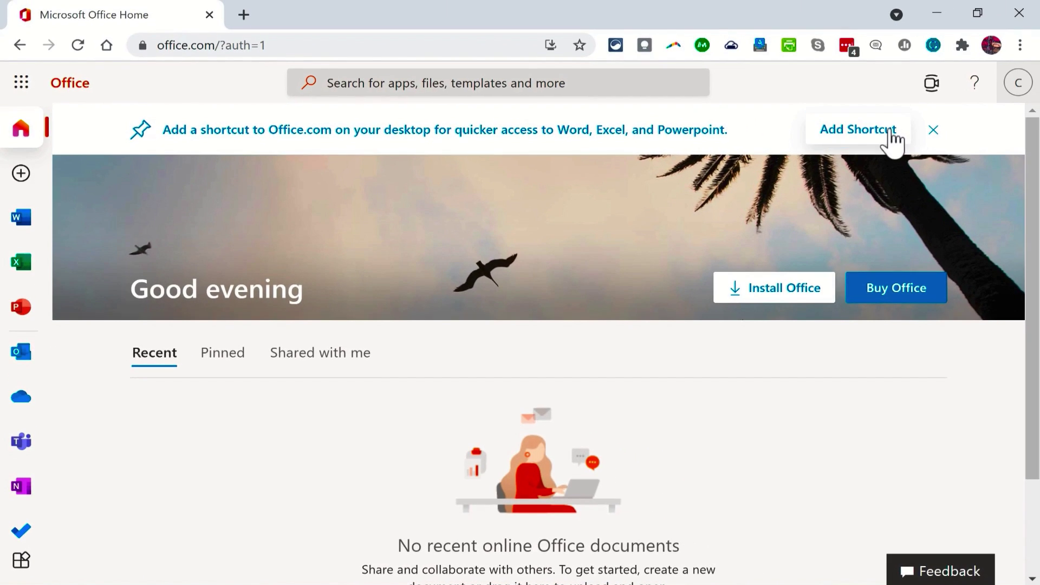
Cancel the Office.com desktop shortcut offer and show the Create new file options.
click(893, 139)
click(547, 178)
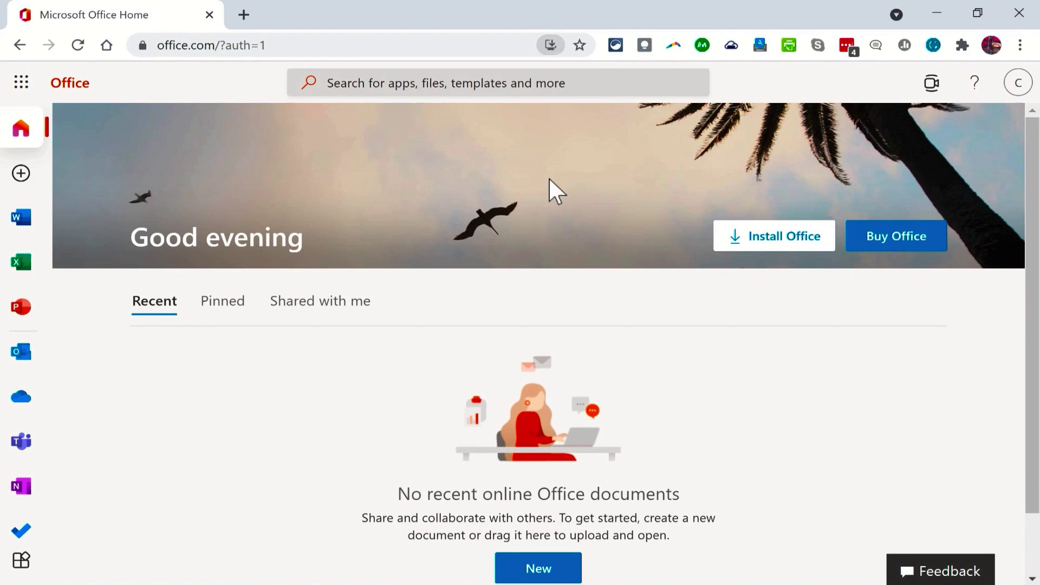
click(22, 175)
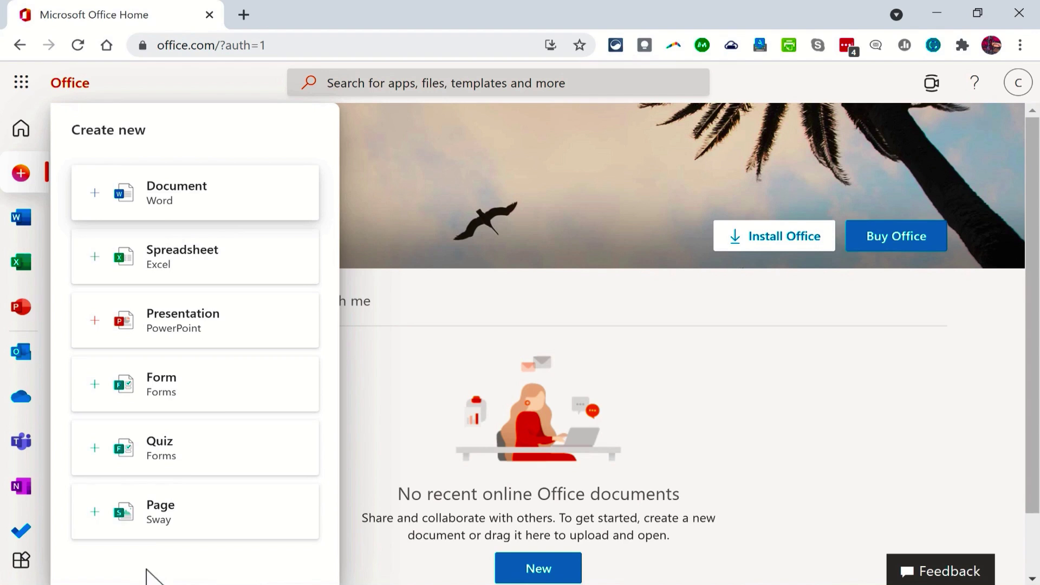
Create a blank spreadsheet, Book.xlsx, and select cell D5.
click(184, 258)
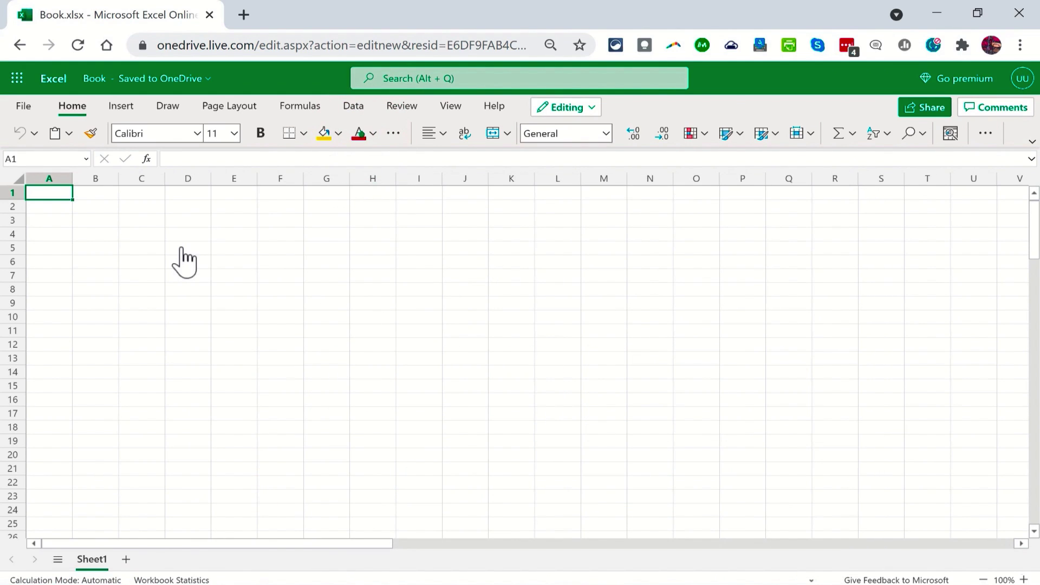
click(181, 247)
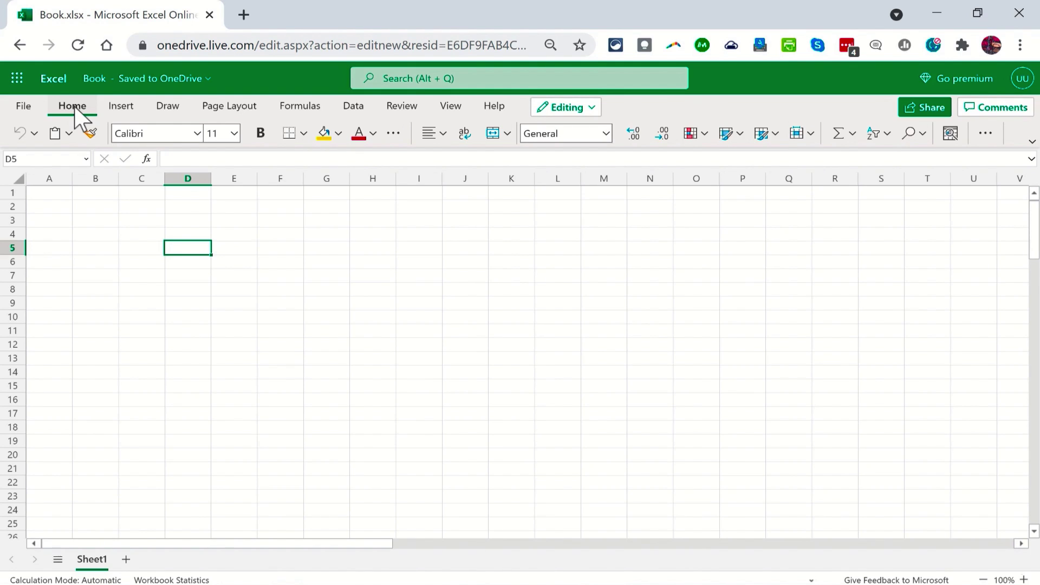
click(116, 106)
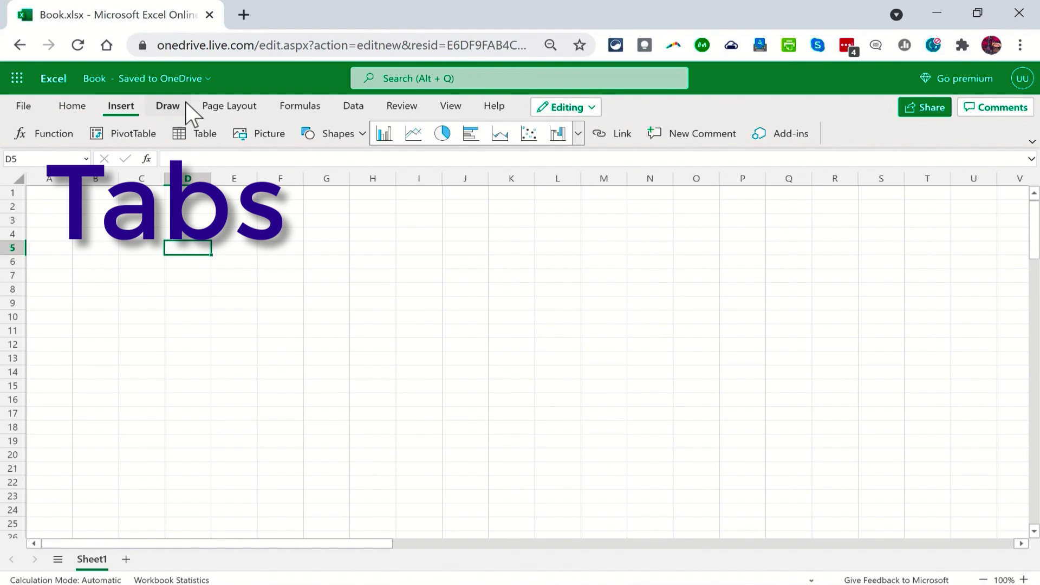
click(186, 104)
click(215, 104)
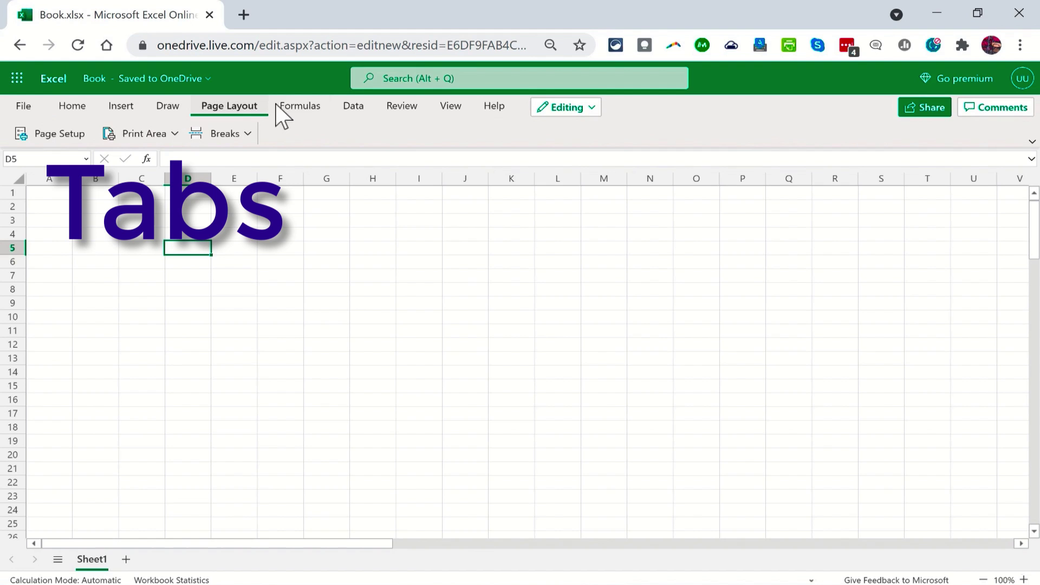
click(293, 109)
click(79, 104)
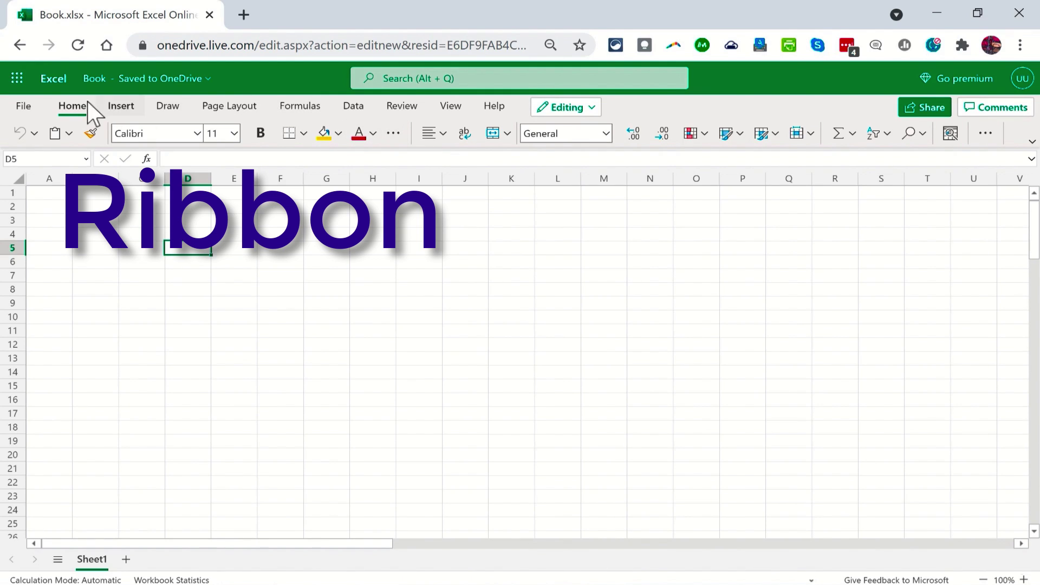
click(117, 105)
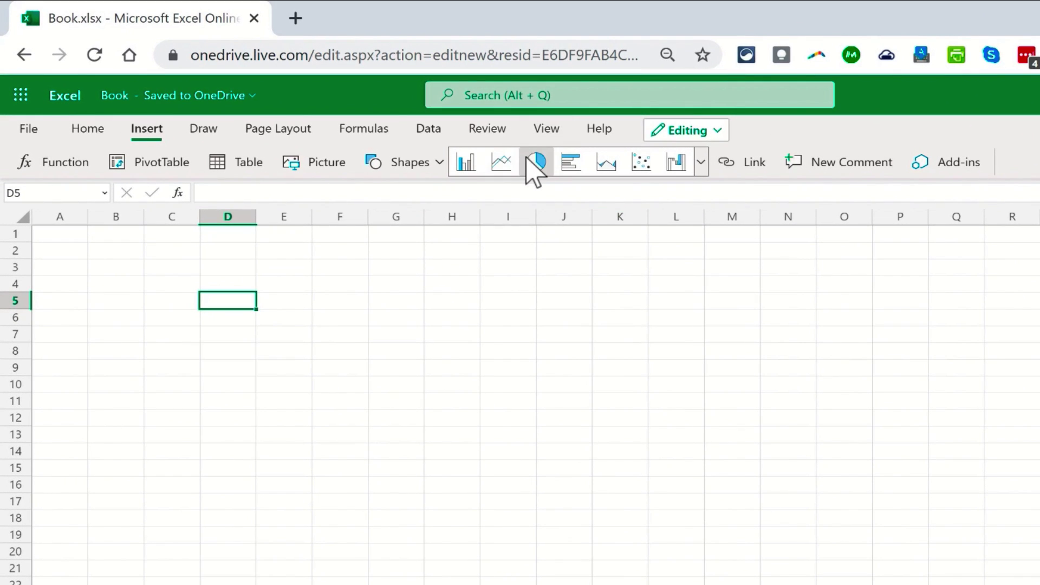
click(582, 152)
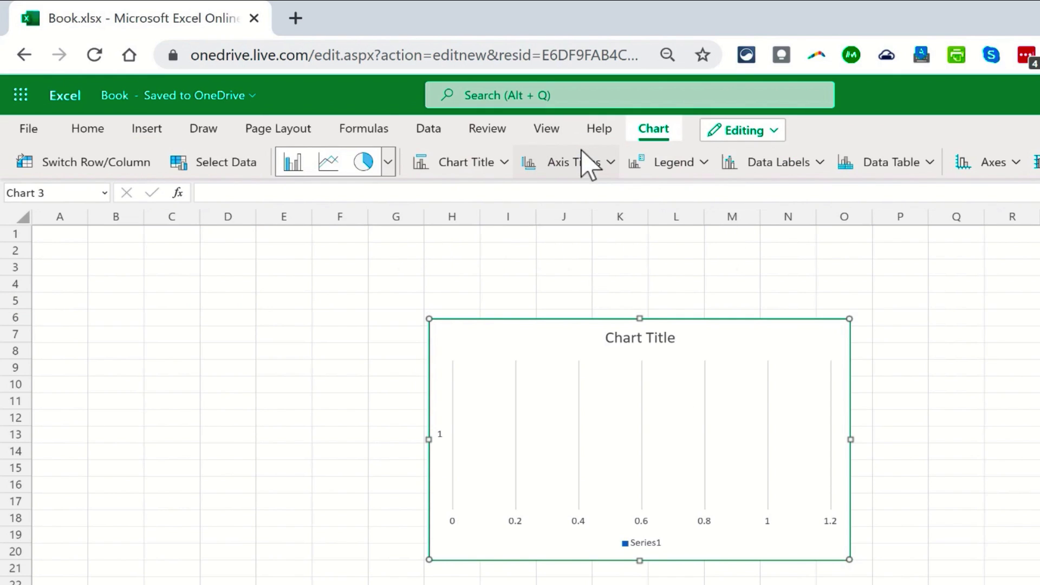
key(Delete)
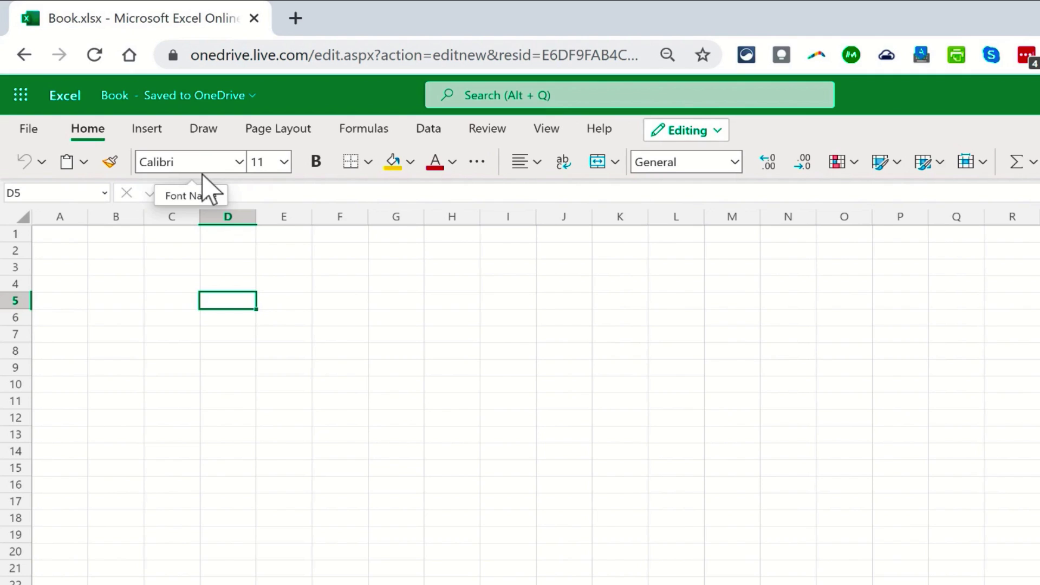
key(Right)
key(Right)
key(Right)
key(Up)
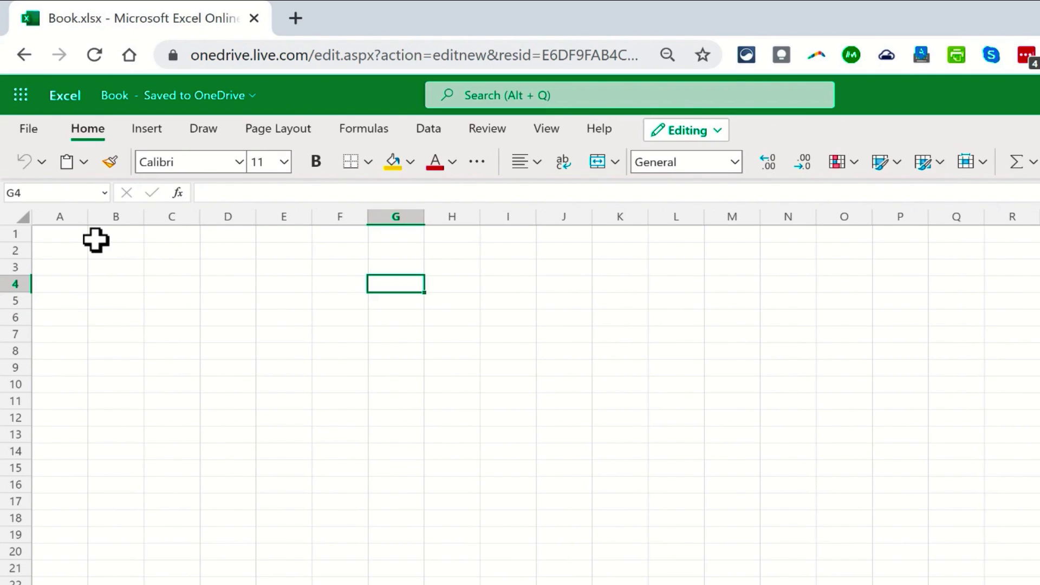
Enter the header Name in cell A1.
click(59, 231)
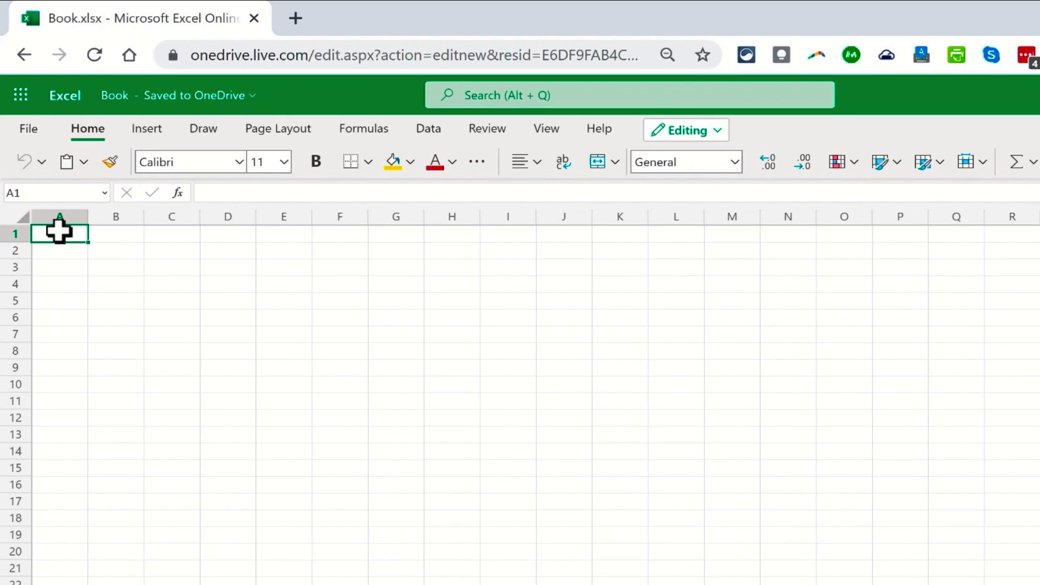
double_click(59, 231)
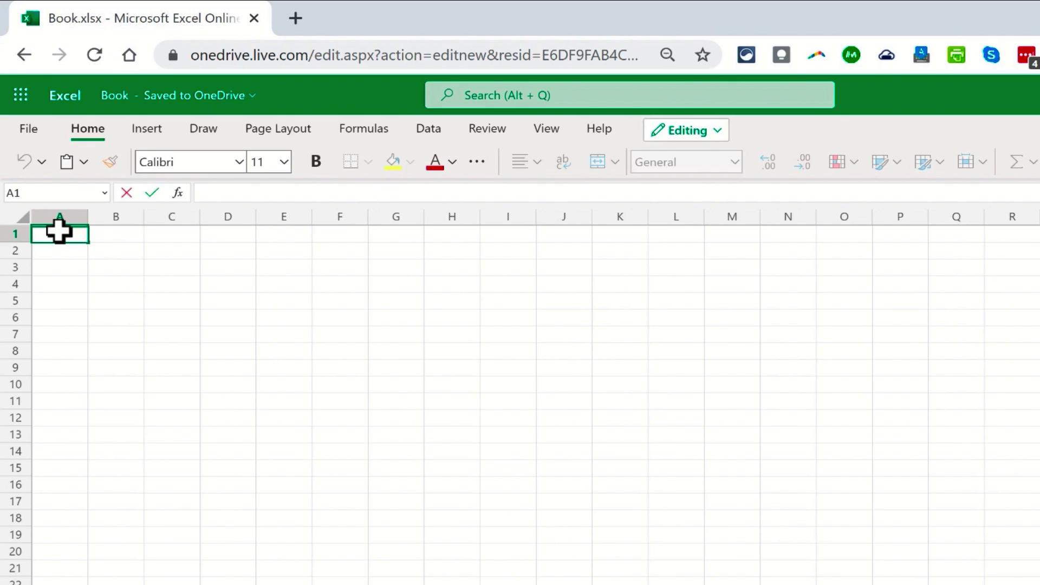
text(Name)
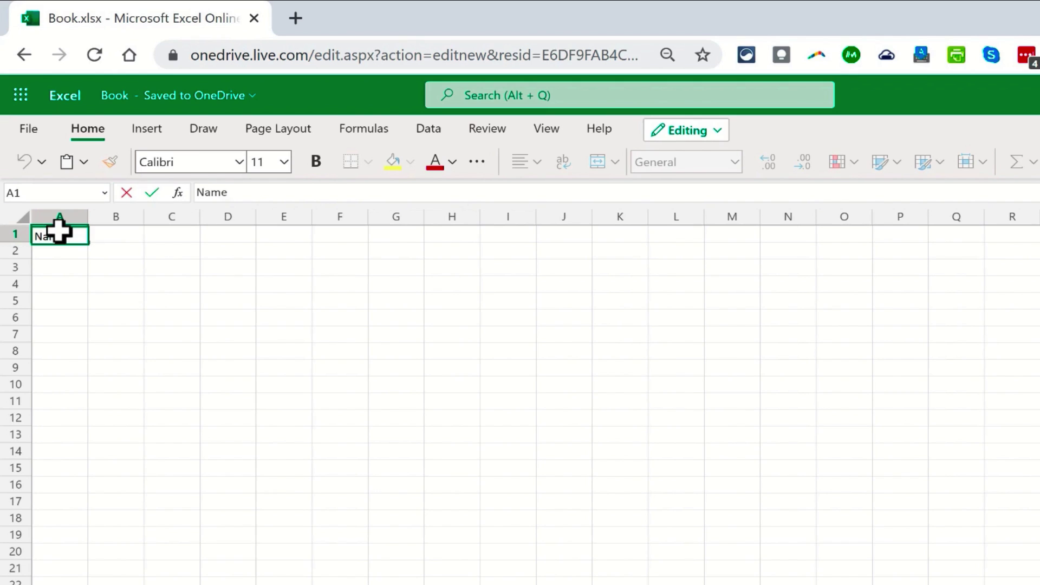
key(Return)
key(Tab)
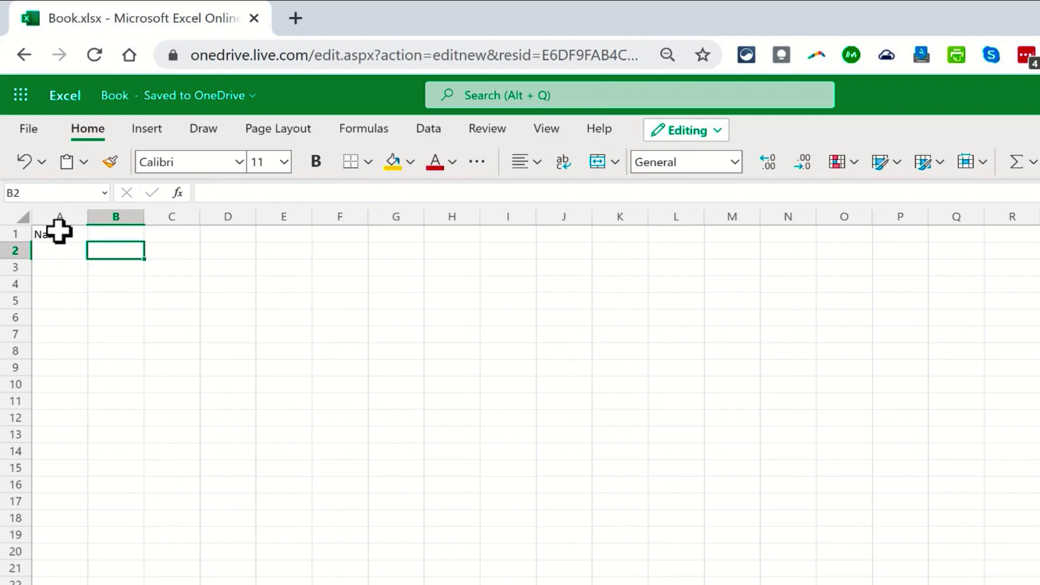
key(Return)
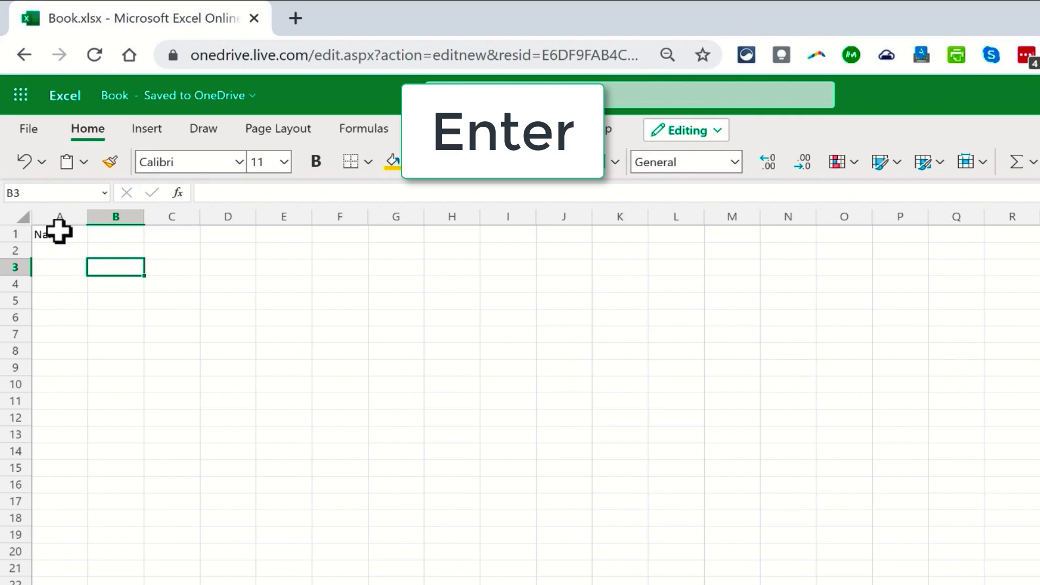
key(Tab)
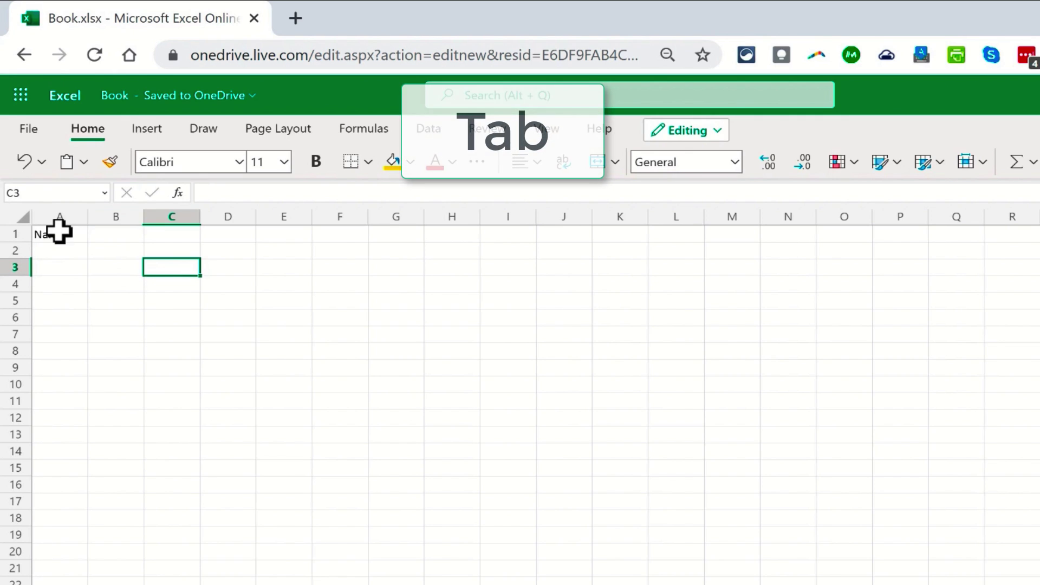
key(shift+Tab)
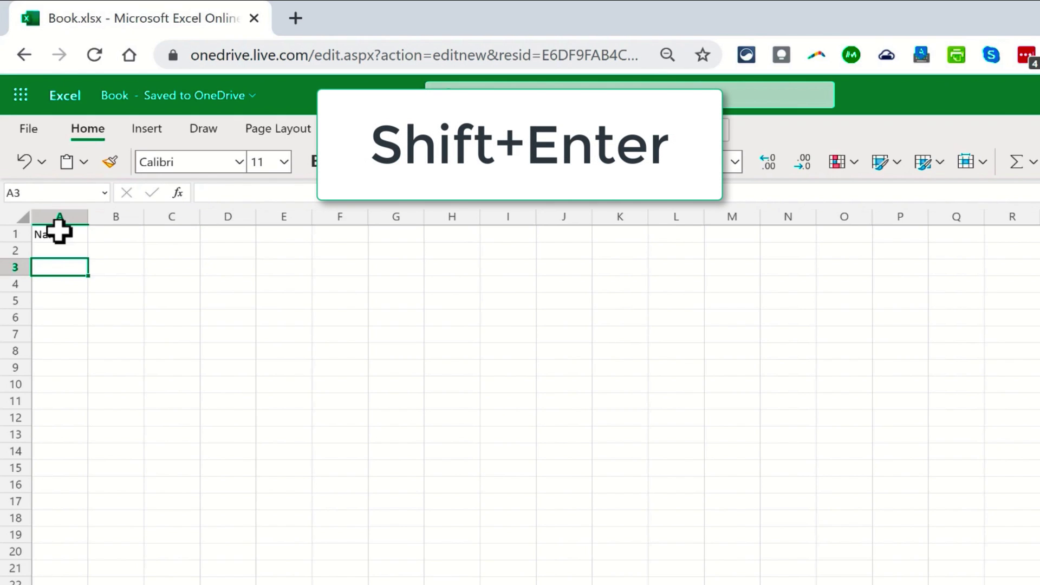
key(shift+Return)
key(shift+Return)
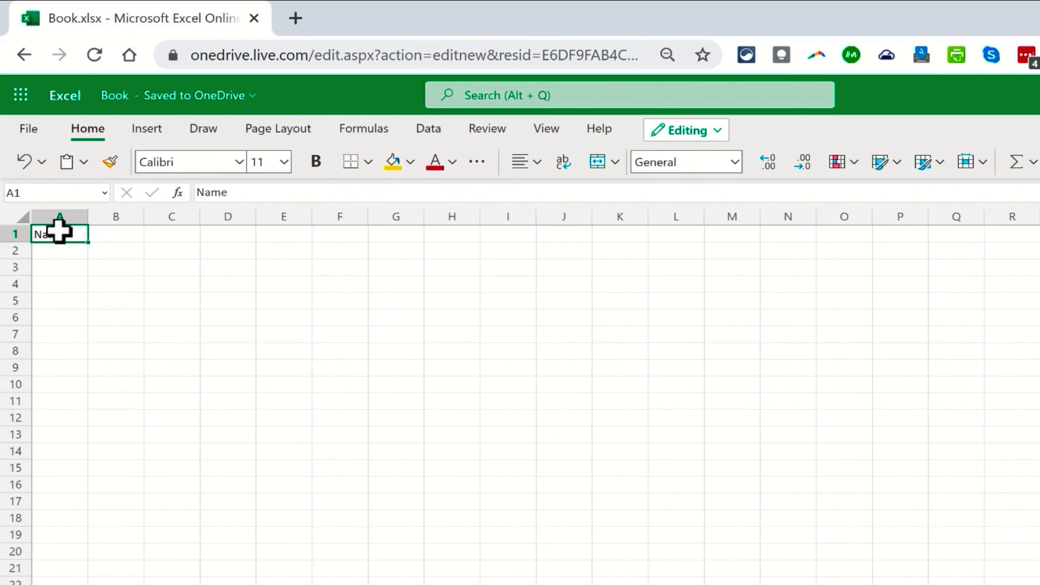
key(Return)
key(Return)
key(Return)
key(Return)
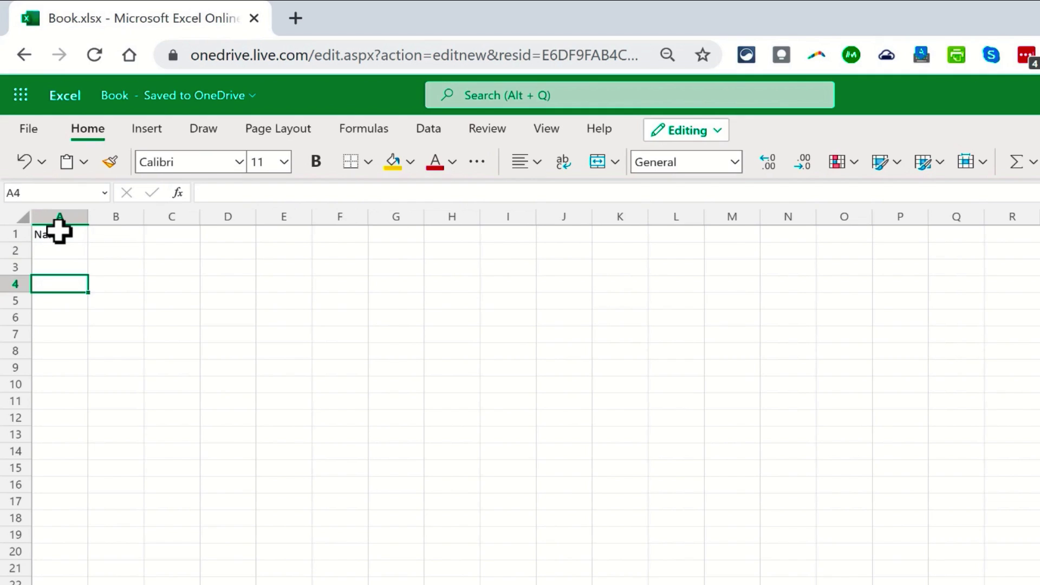
key(shift+Return)
key(shift+Return)
key(shift+Return)
key(shift+Return)
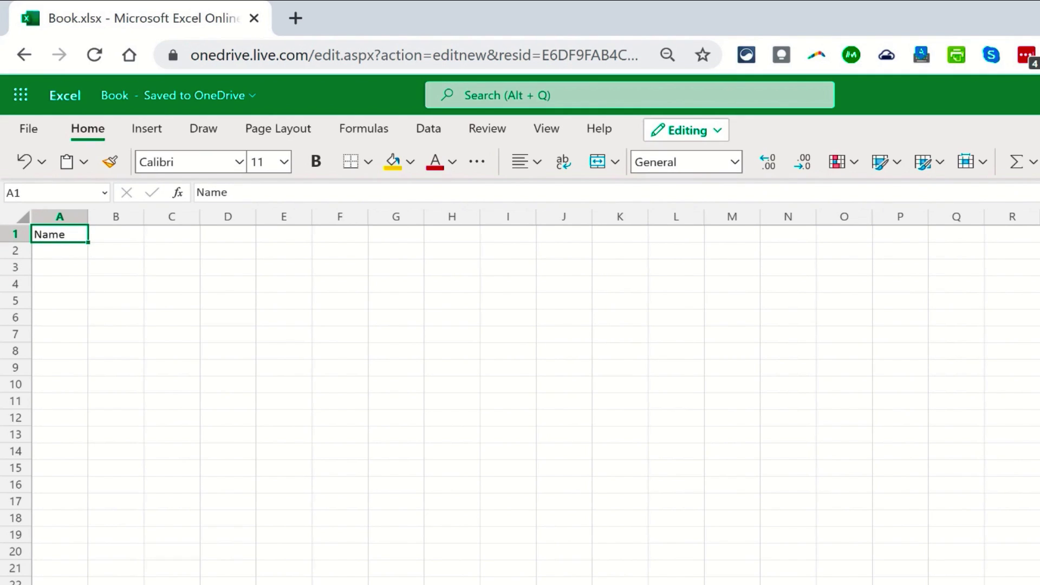
Enter Address in B1 and Phone in C1.
click(121, 235)
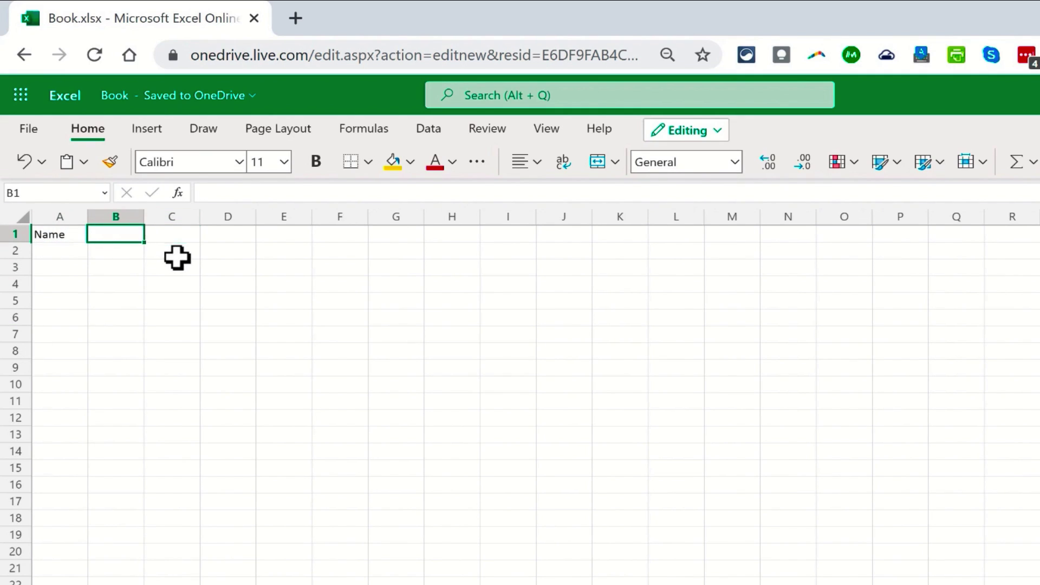
click(177, 257)
click(112, 233)
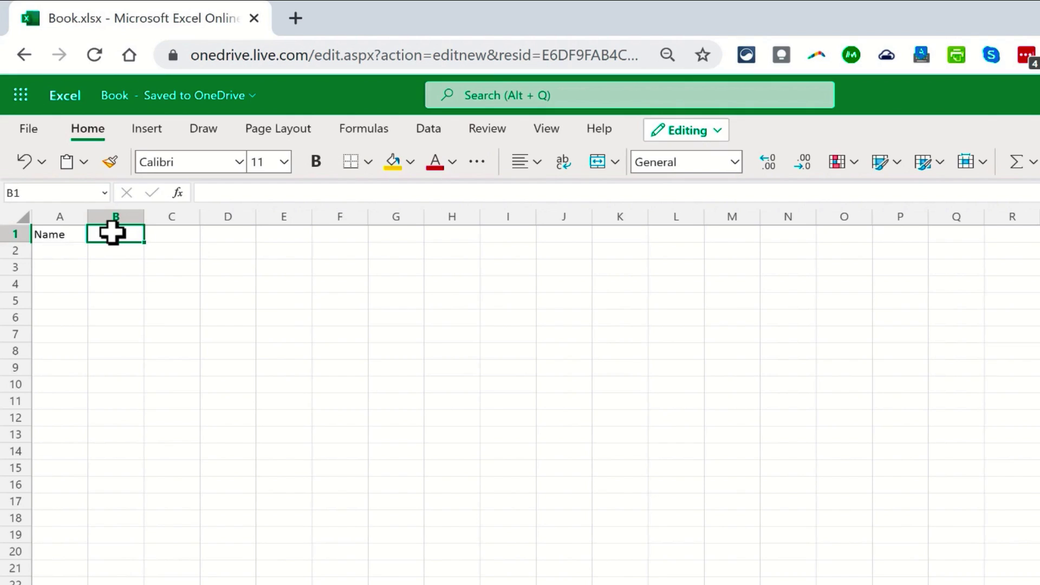
text(Address)
key(Tab)
text(Phone)
key(Return)
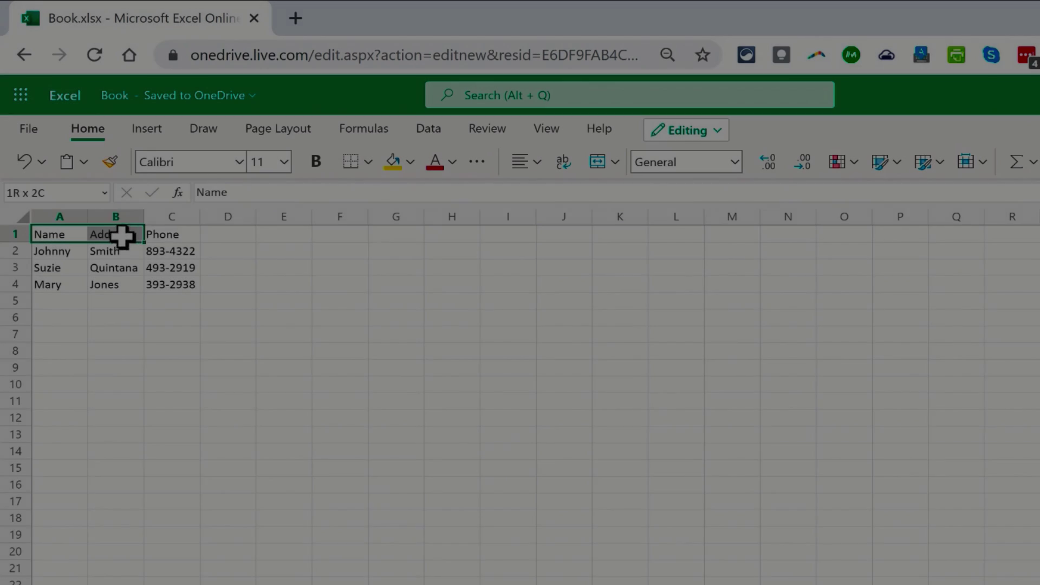
Make the A1:C1 headers bold, centred and filled yellow.
drag(122, 237, 168, 227)
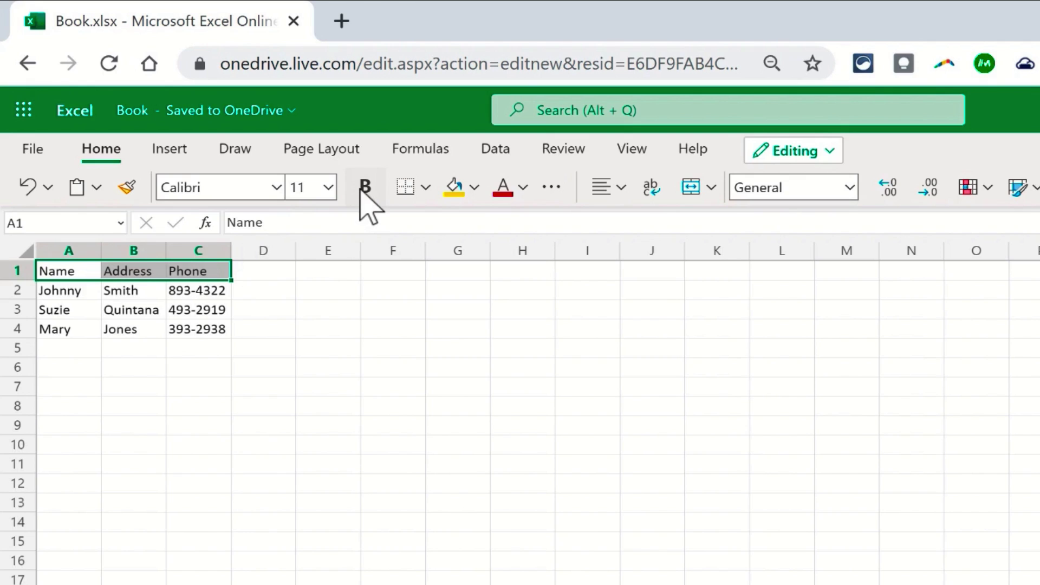
click(360, 190)
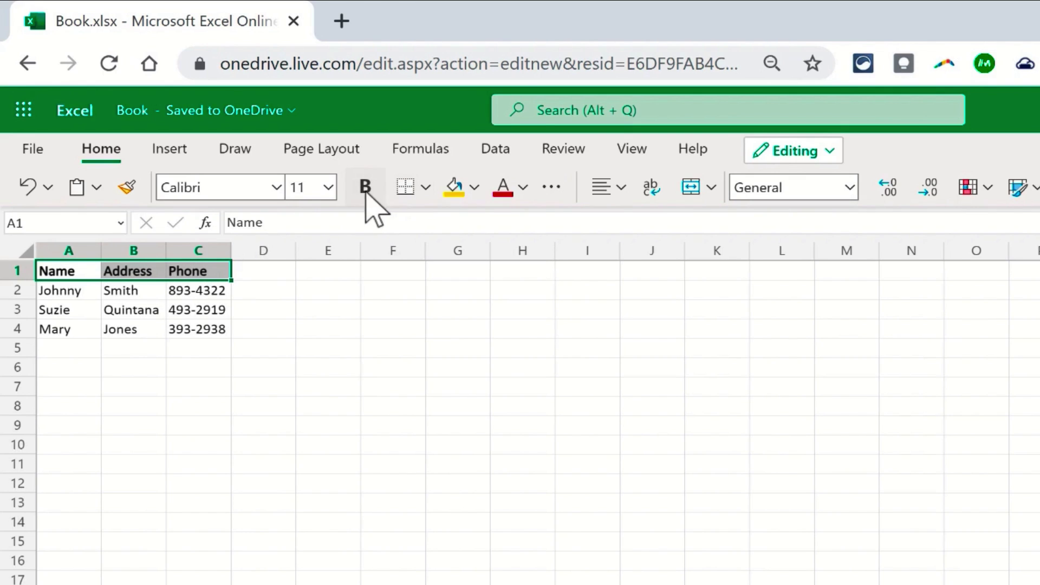
click(621, 195)
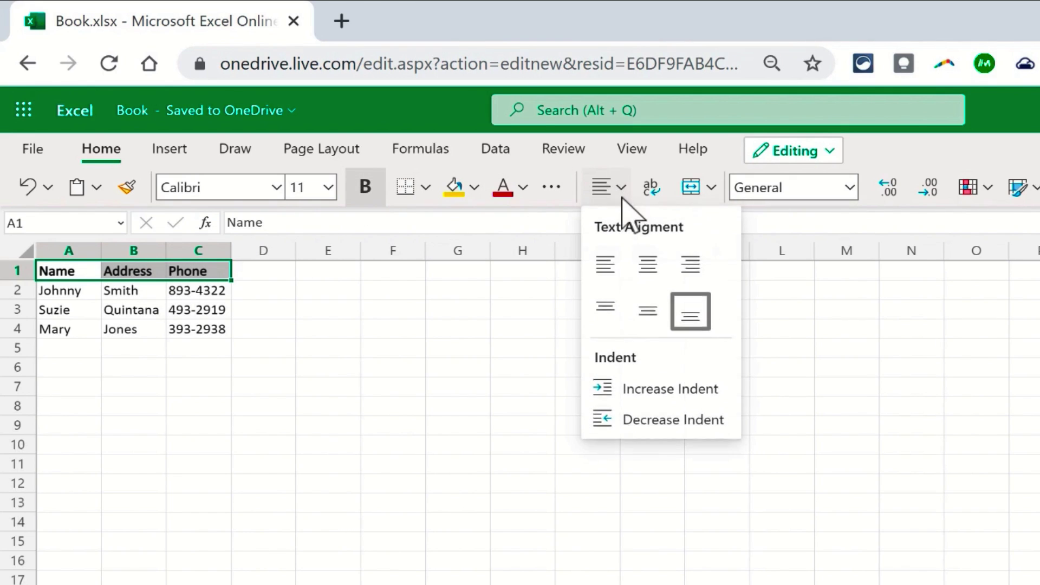
click(648, 264)
click(459, 195)
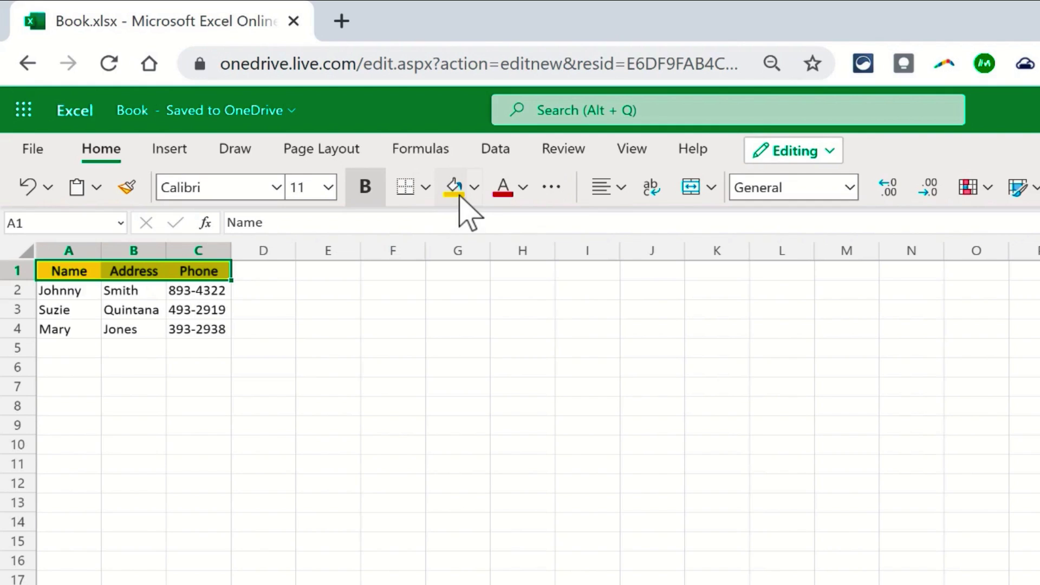
click(236, 269)
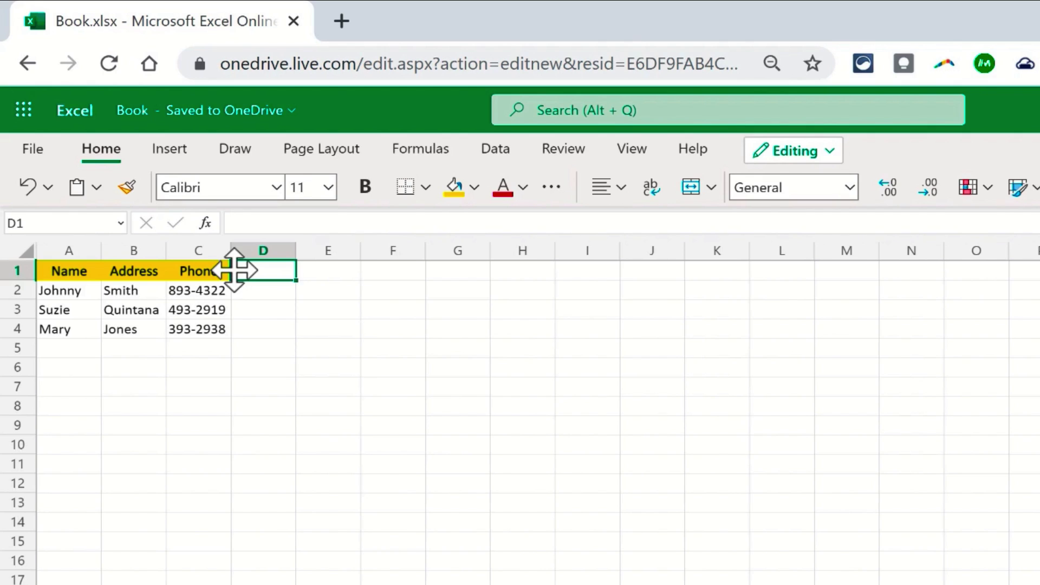
Add a Years of Experience header in D1, autofit column D, and copy C1's formatting to it.
text(Years of Experience)
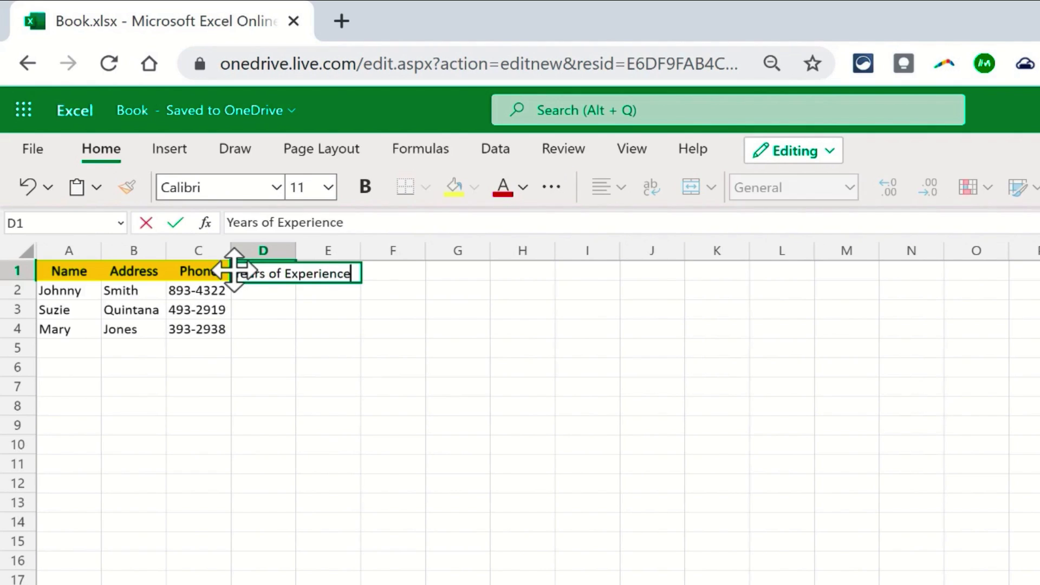
key(Return)
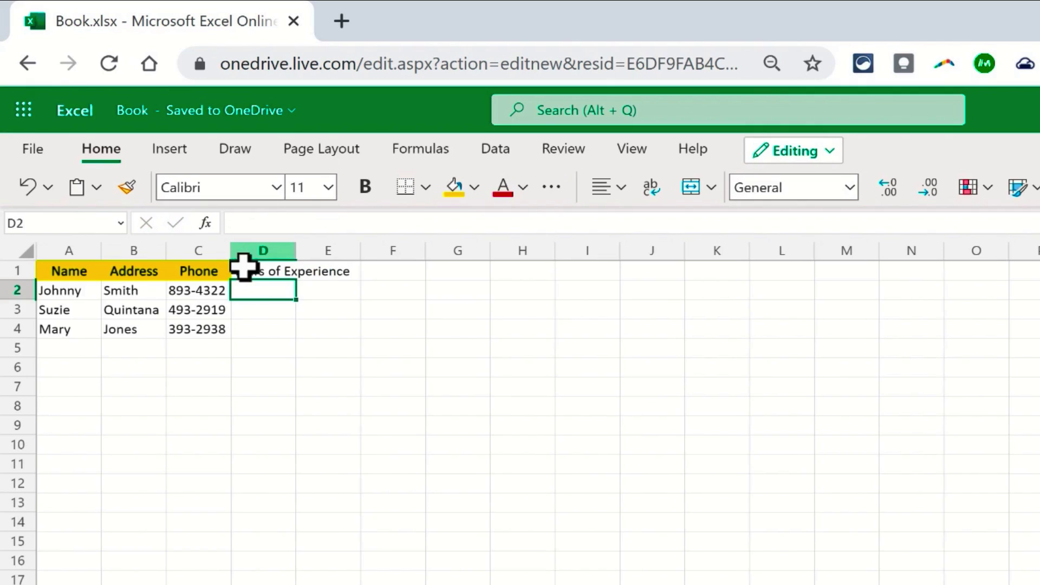
key(alt+h)
key(o)
key(i)
key(Down)
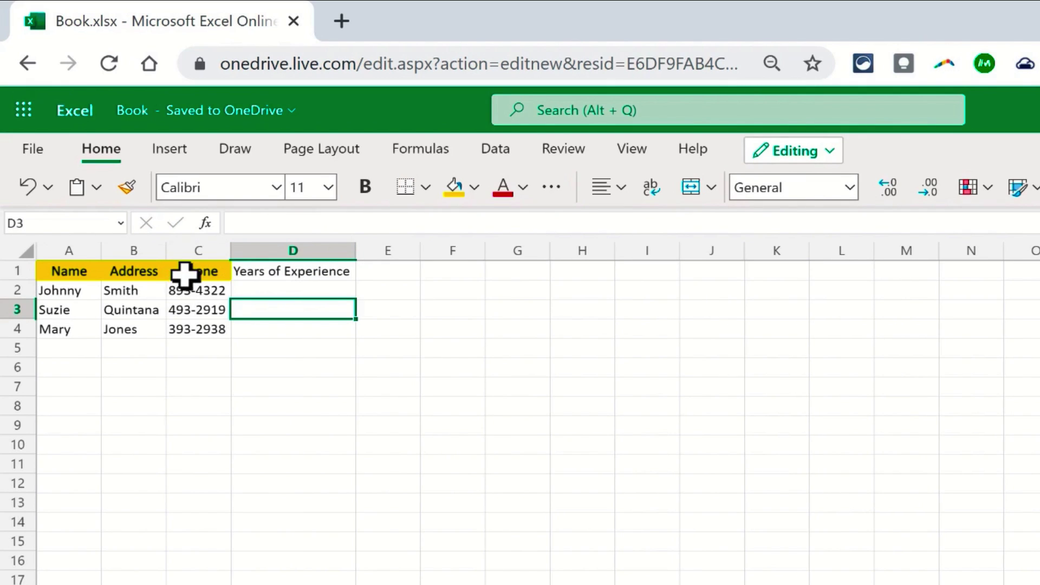
click(210, 270)
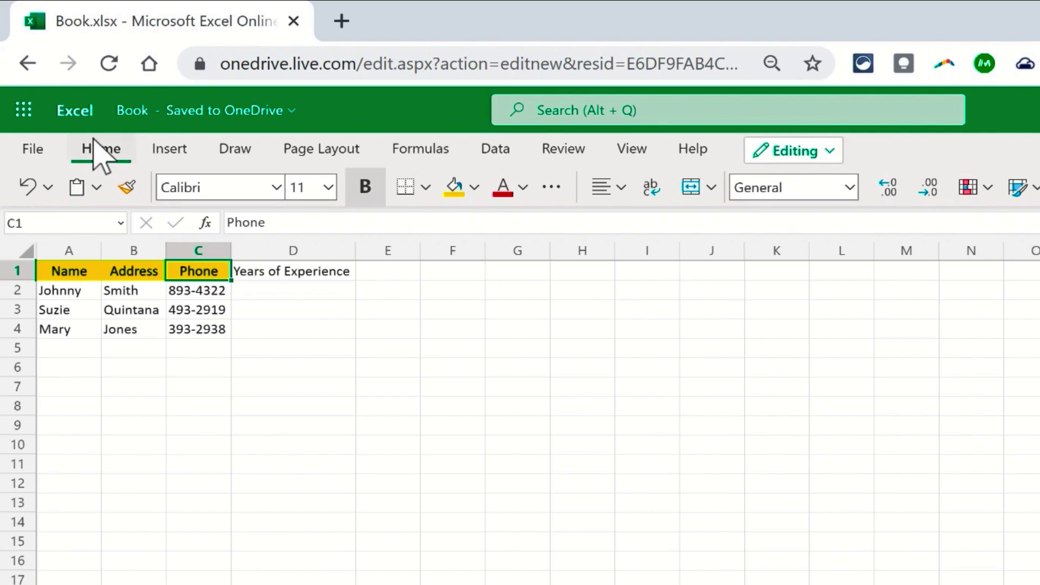
click(136, 191)
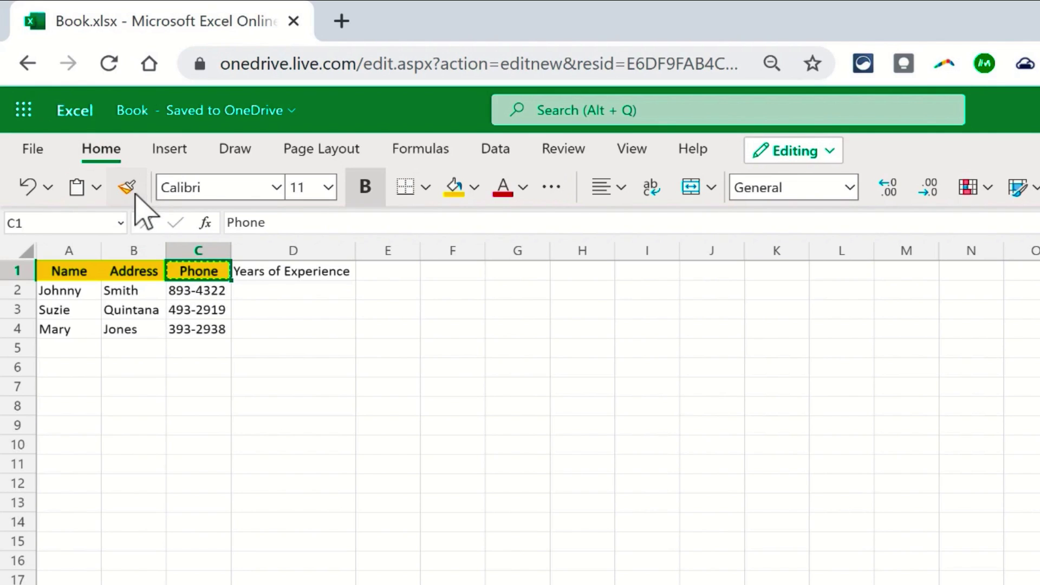
click(290, 272)
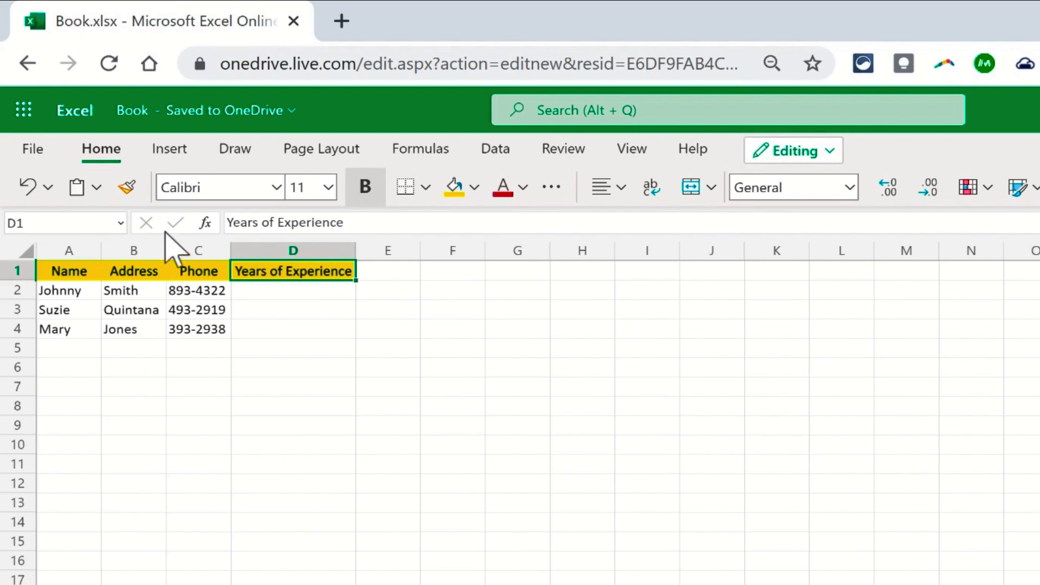
Enter the experience values 4, 12 and 14 in D2:D4.
click(300, 291)
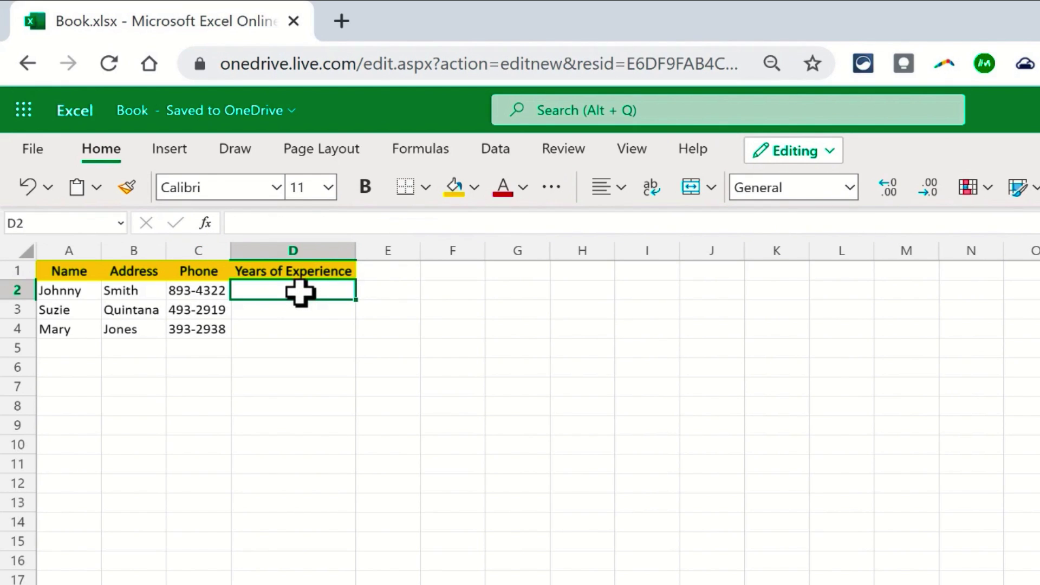
text(4)
key(Return)
text(12)
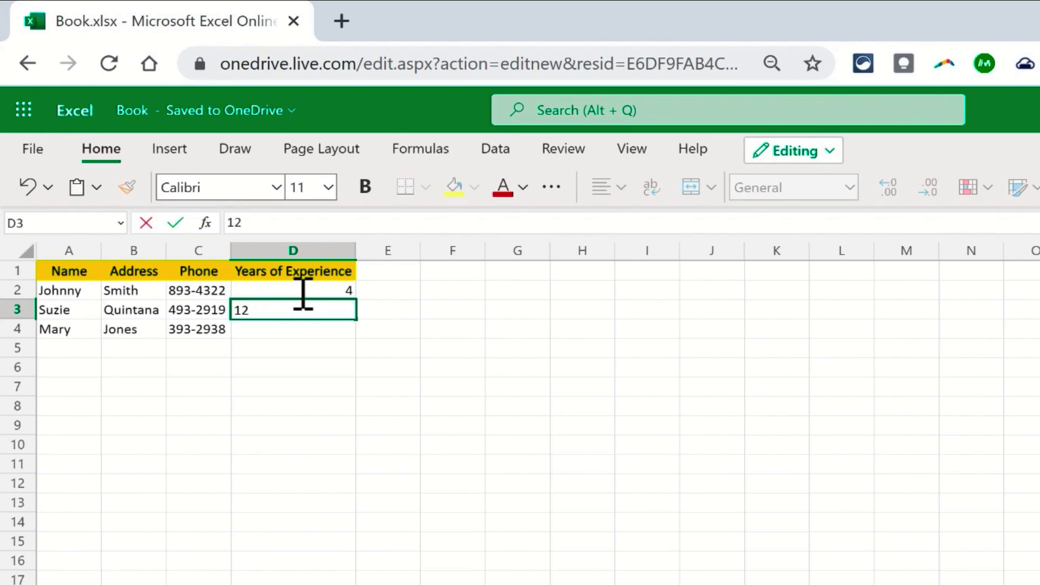
key(Return)
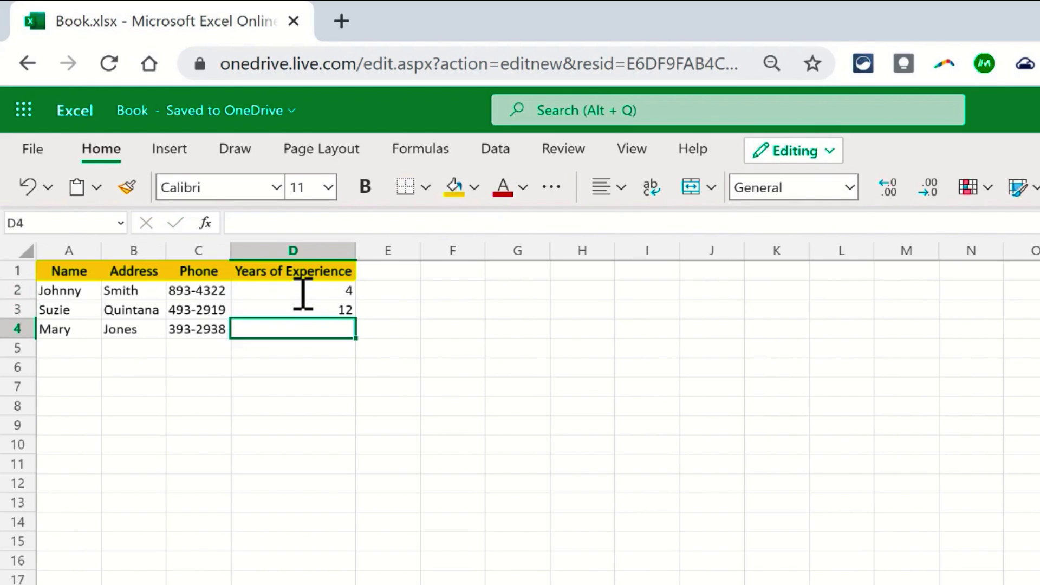
text(14)
key(Return)
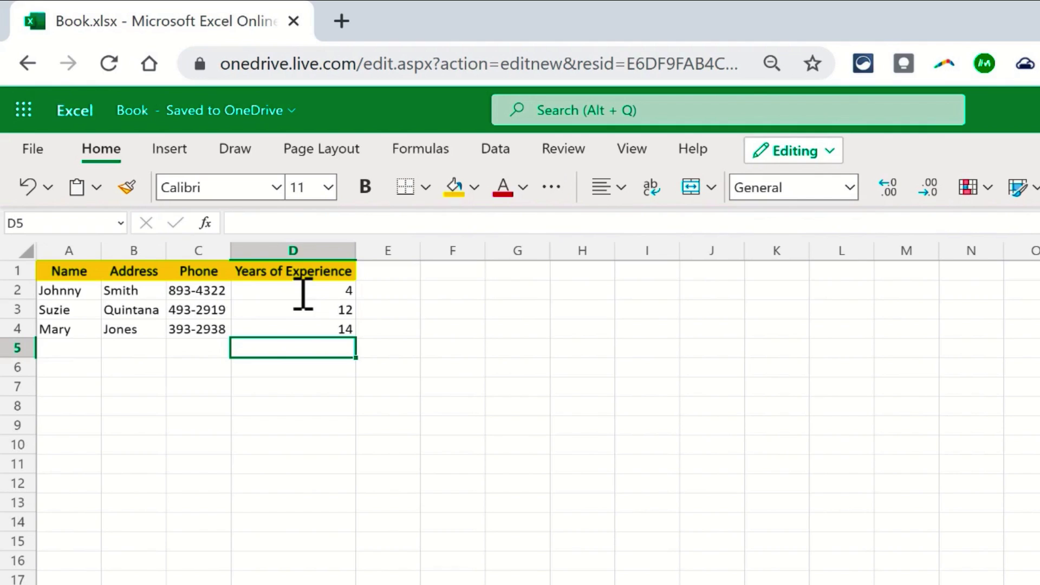
Enter =sum(D2:D4) in D5 to total 30 years.
text(=)
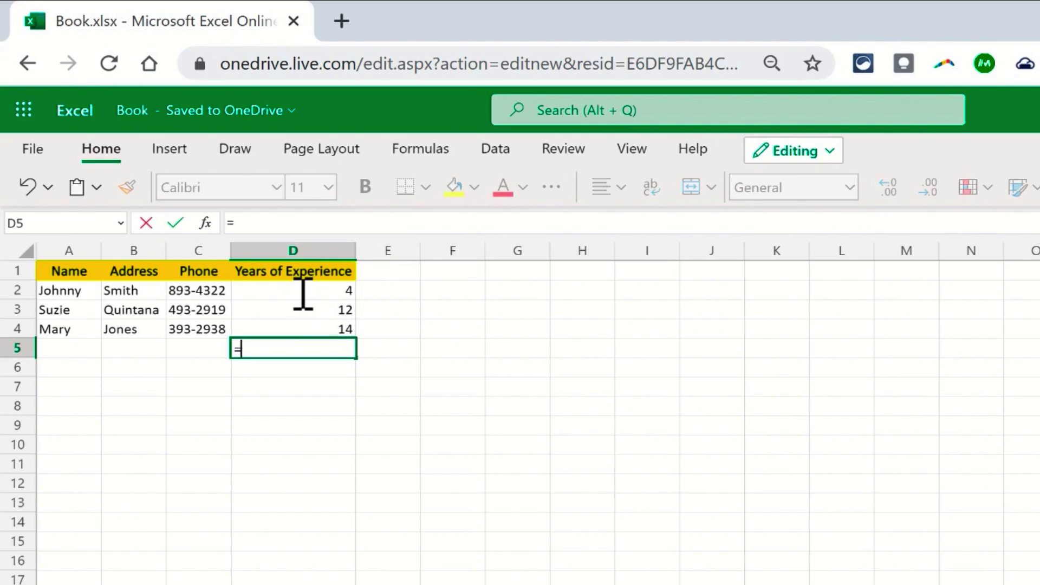
text(sum)
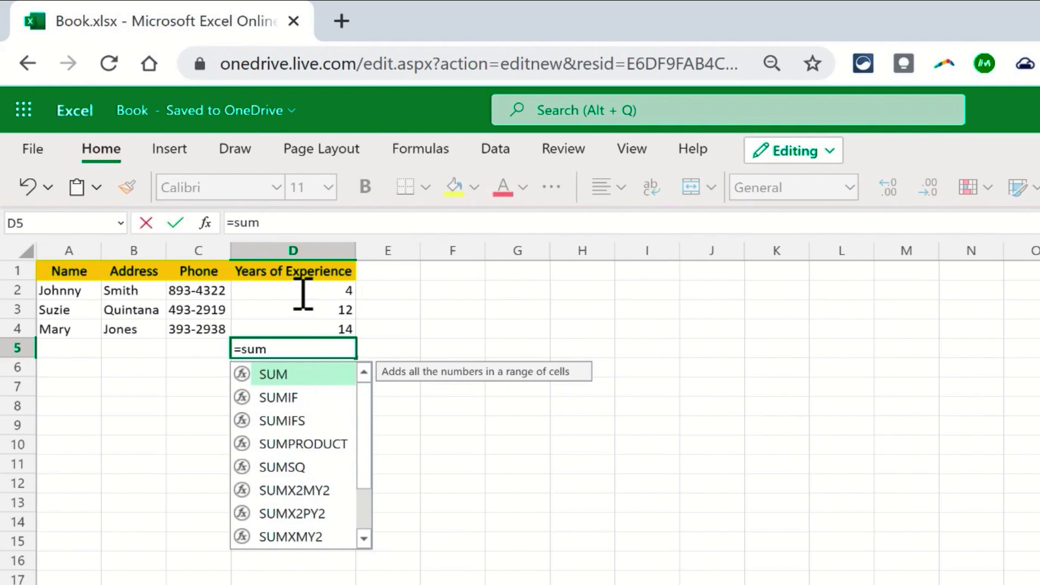
text(()
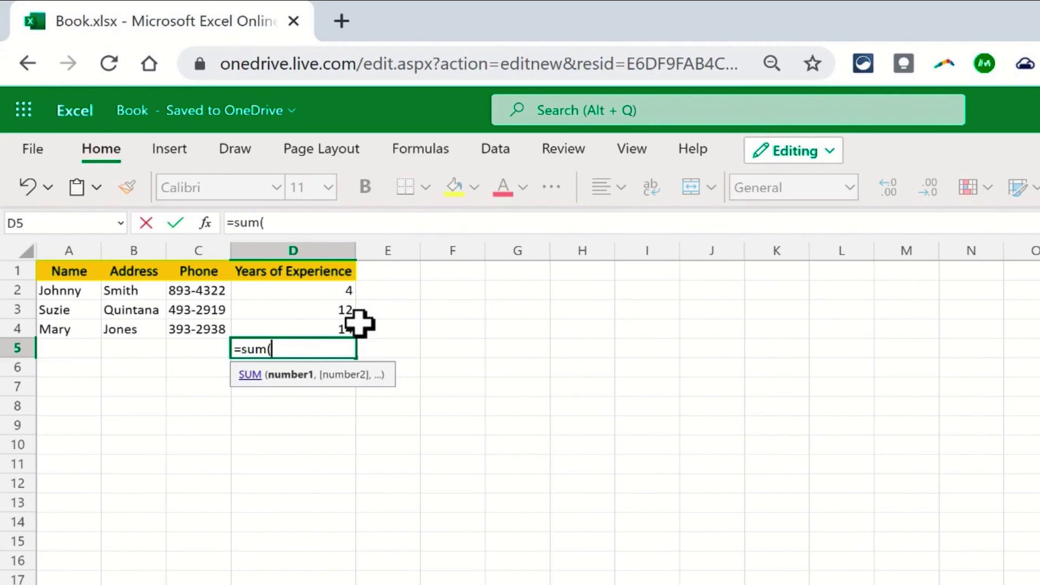
text(D2)
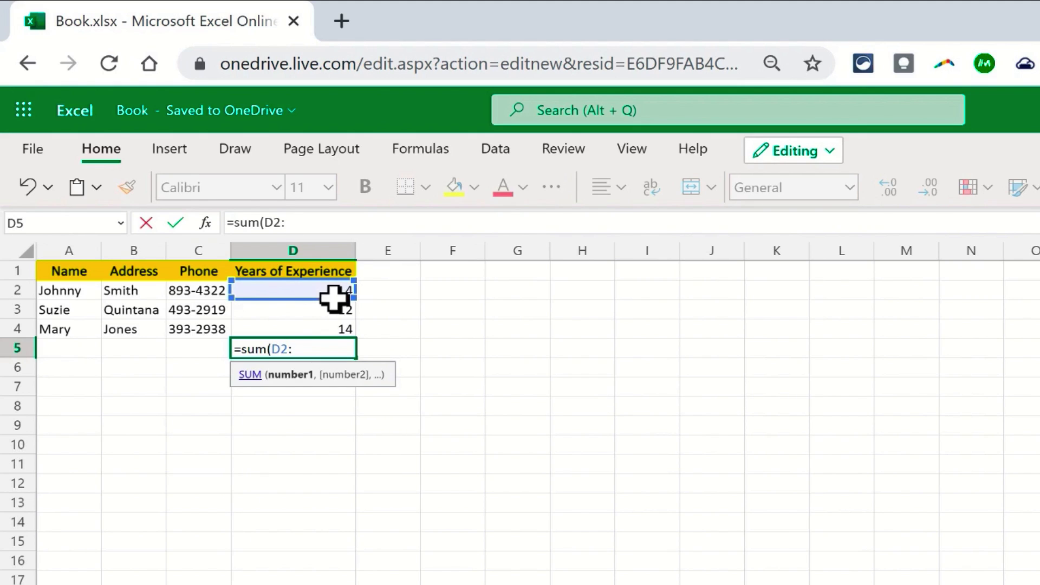
text(:D4))
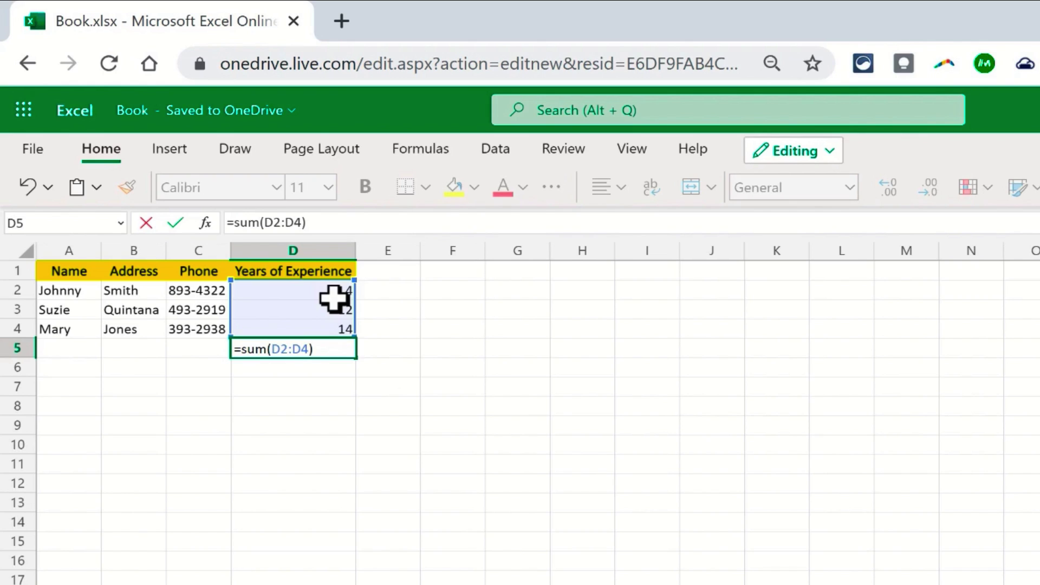
key(Return)
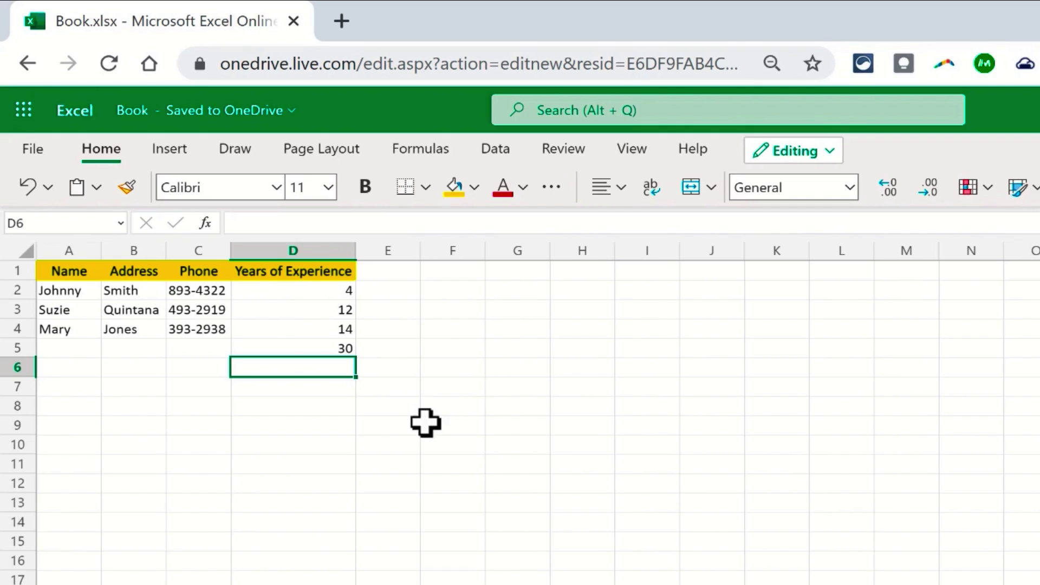
click(349, 348)
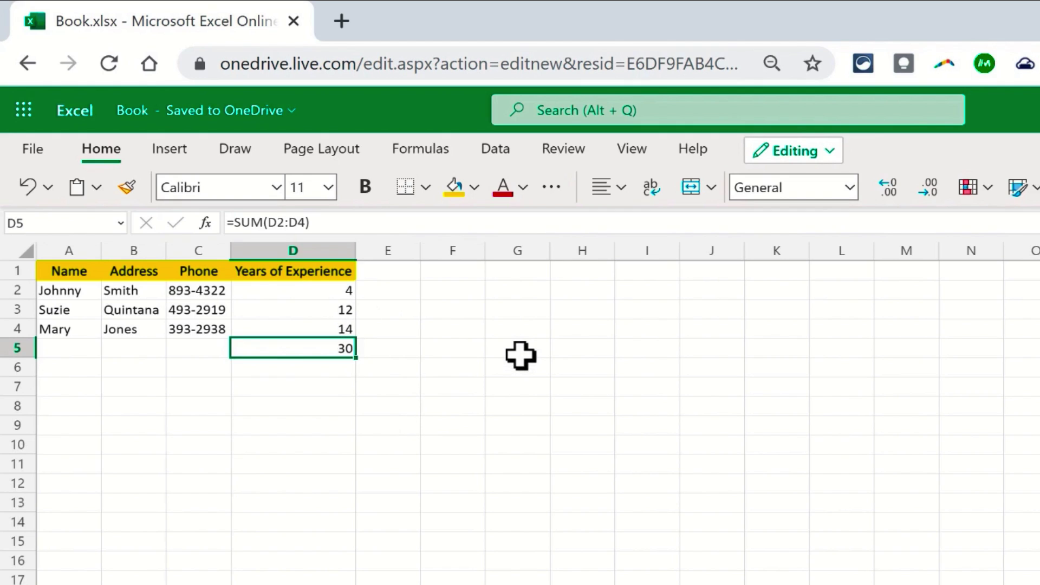
text(=)
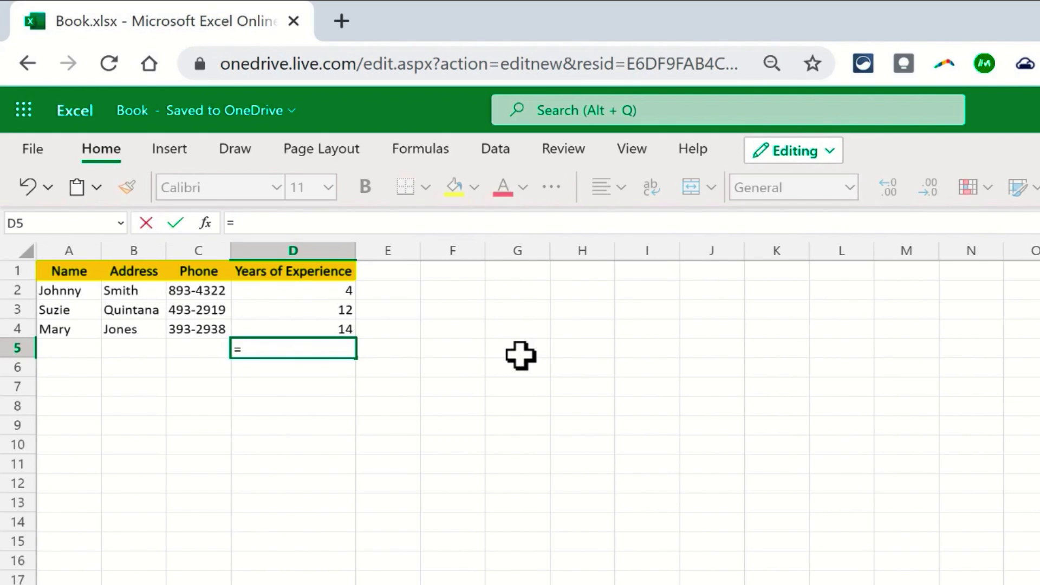
text(sum()
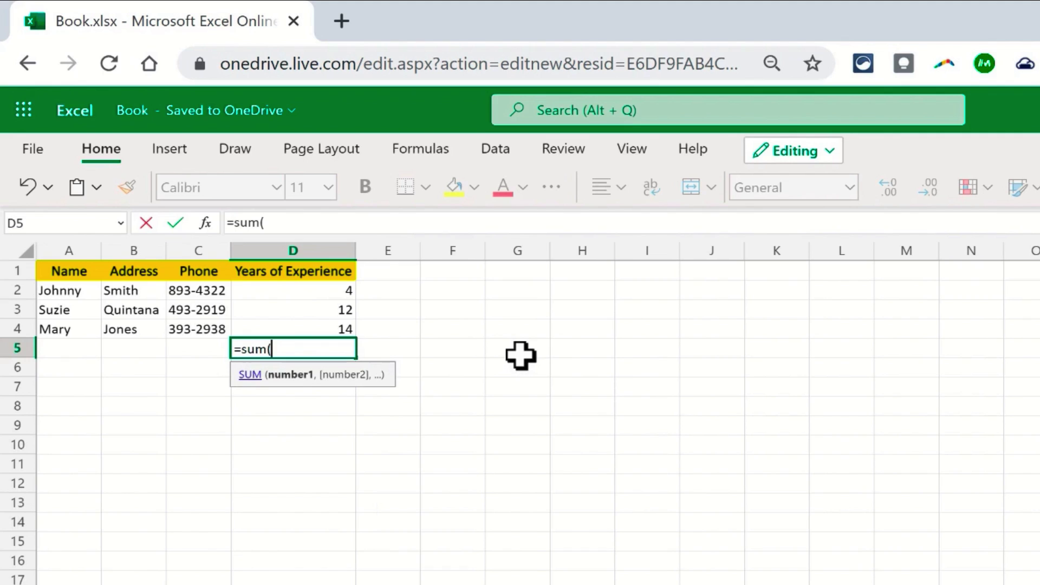
drag(332, 298, 334, 336)
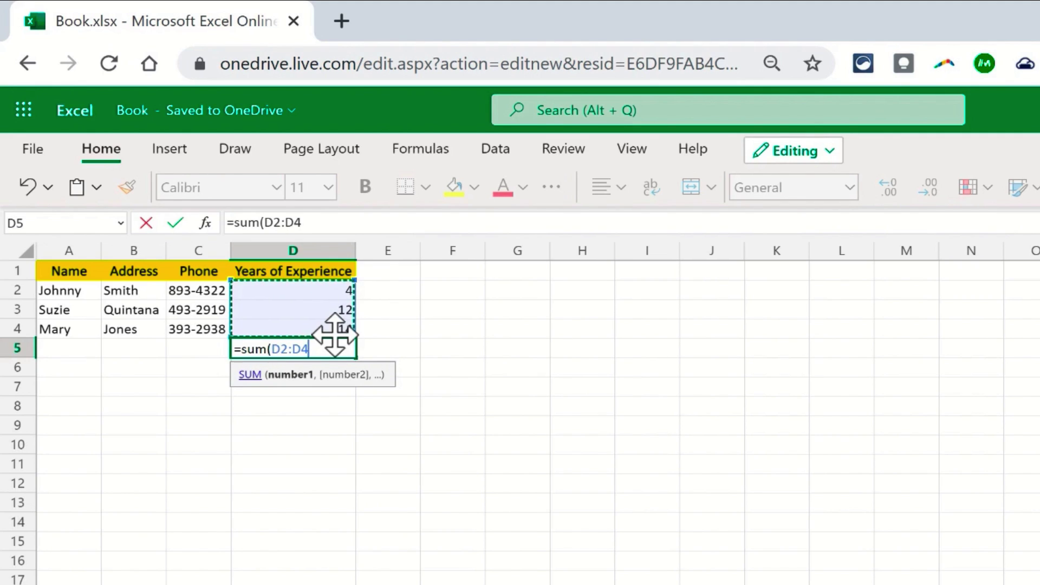
key(Return)
click(314, 348)
key(BackSpace)
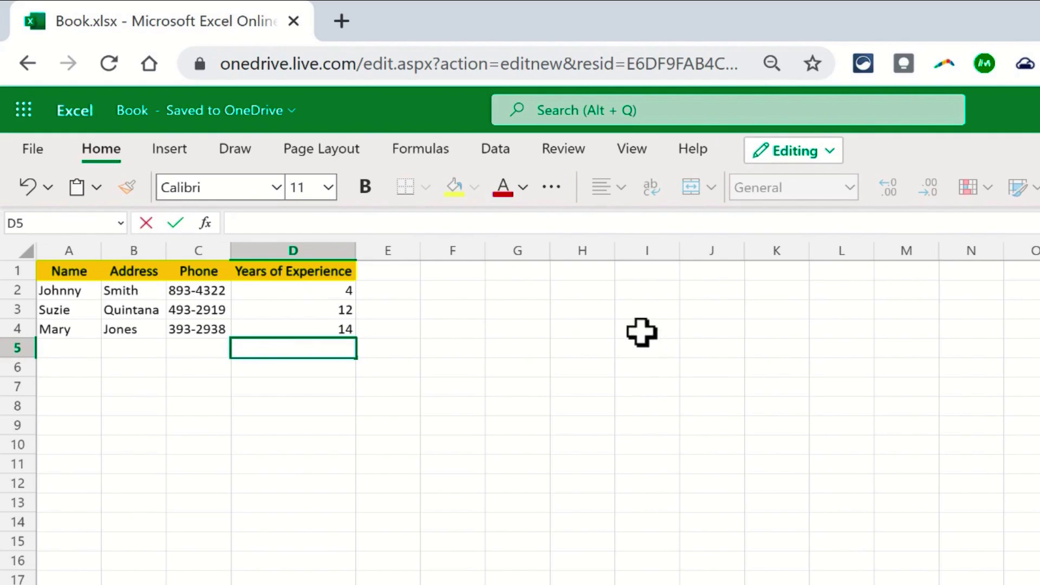
click(435, 350)
click(321, 340)
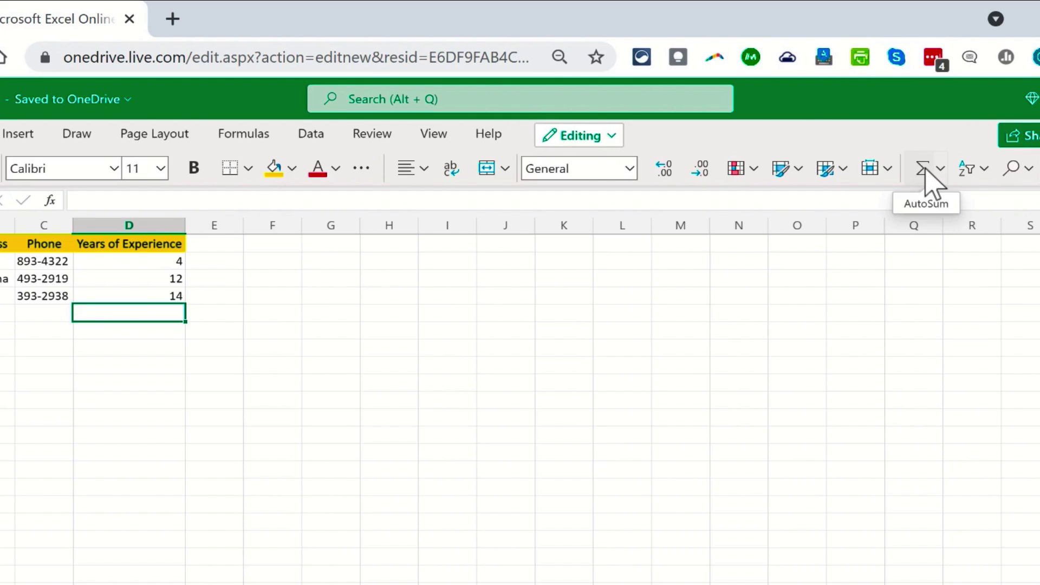
click(926, 171)
key(Return)
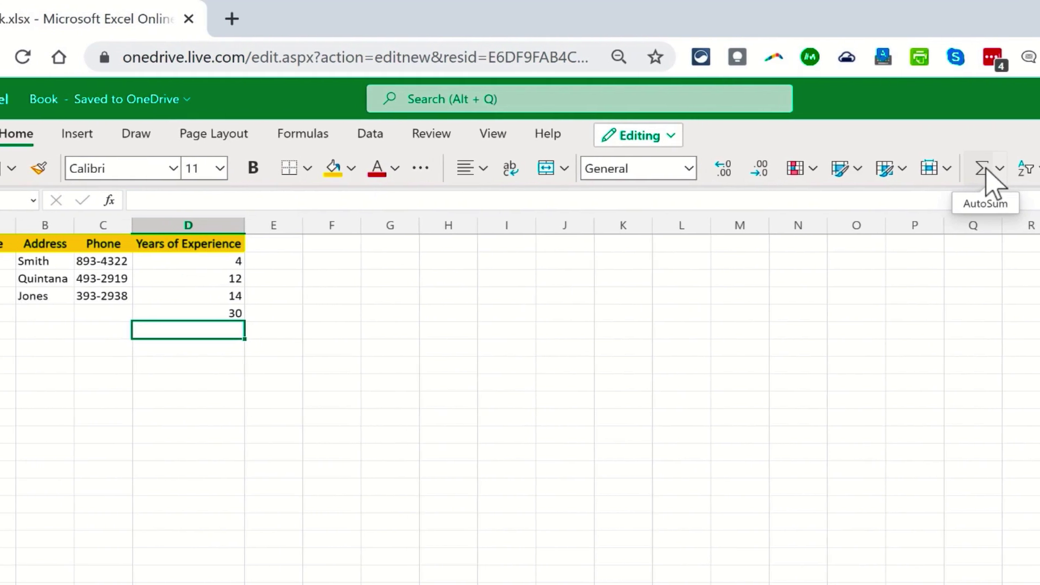
click(986, 169)
key(Escape)
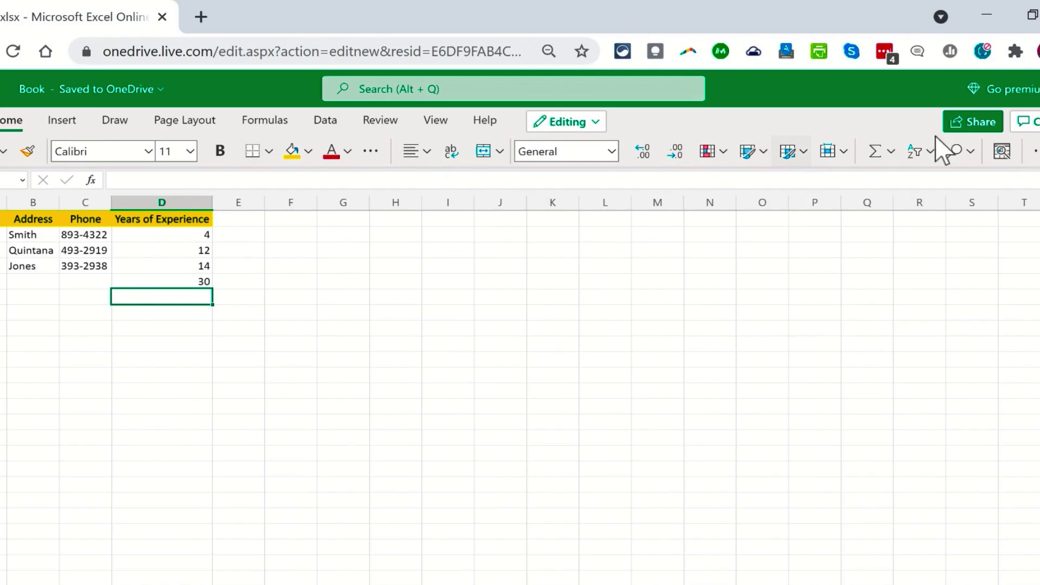
In the share link settings, keep Allow editing enabled and apply.
click(921, 121)
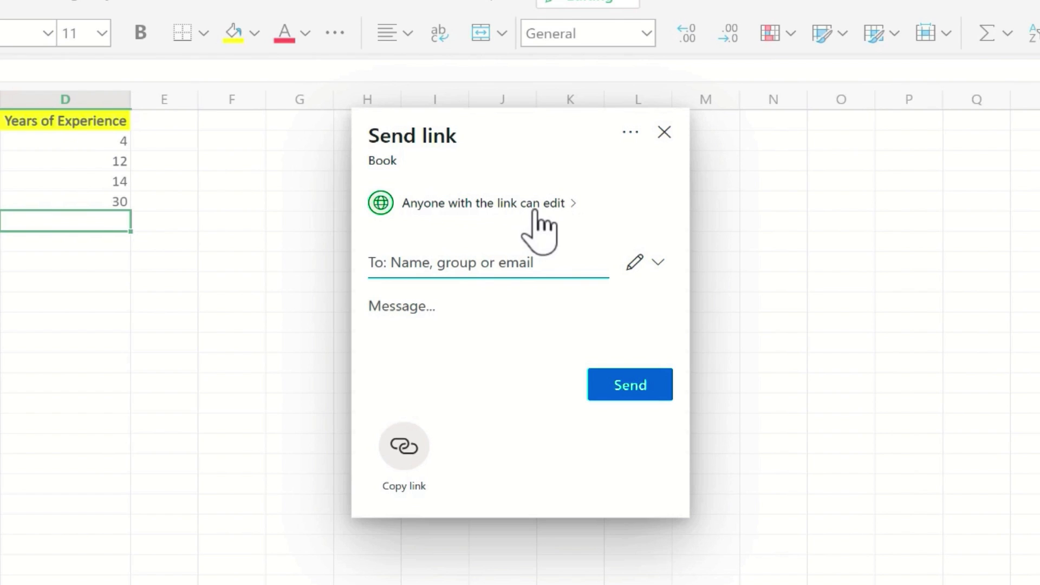
click(563, 206)
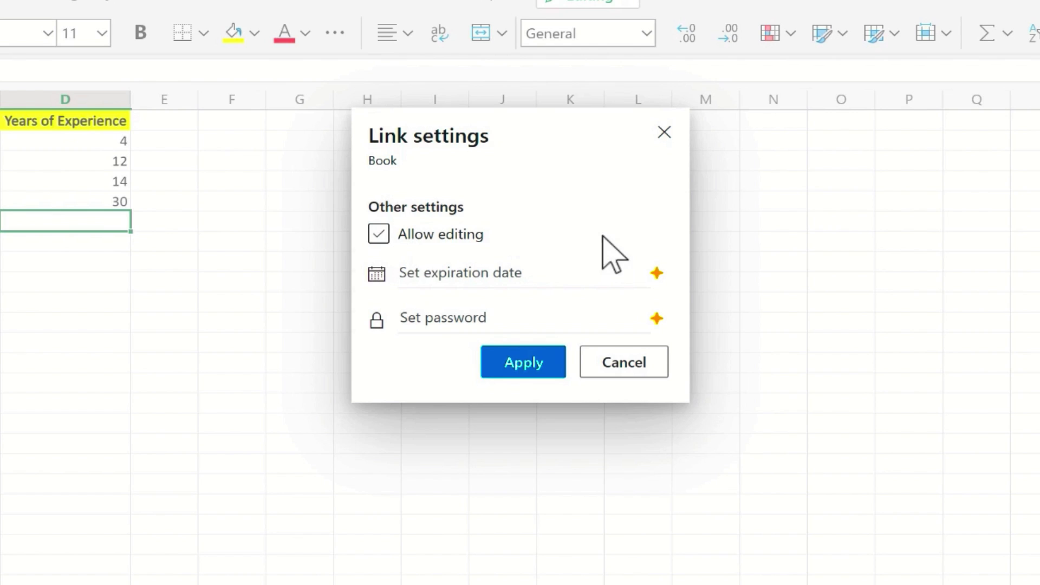
click(379, 234)
click(467, 273)
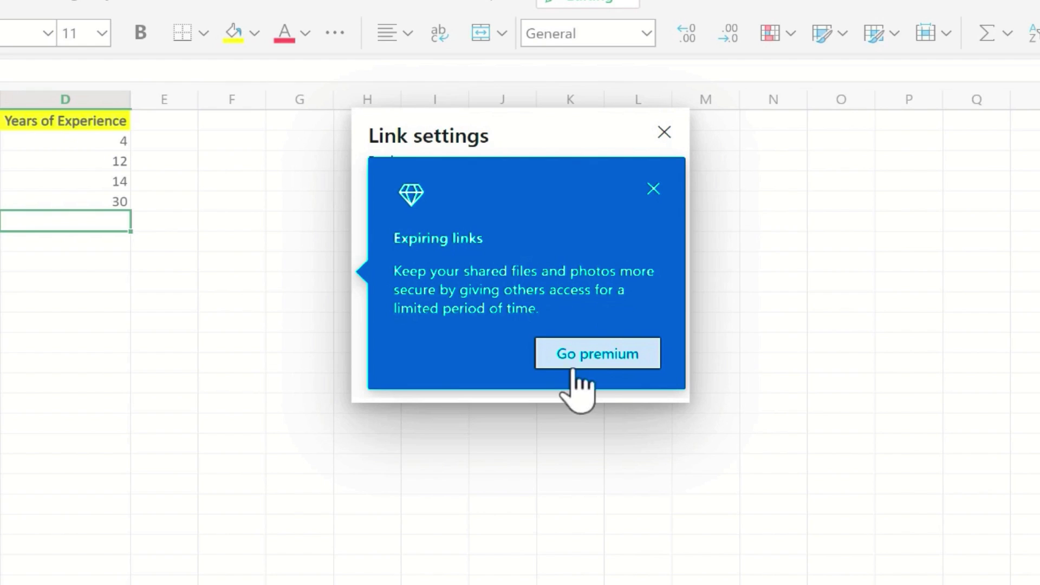
click(652, 188)
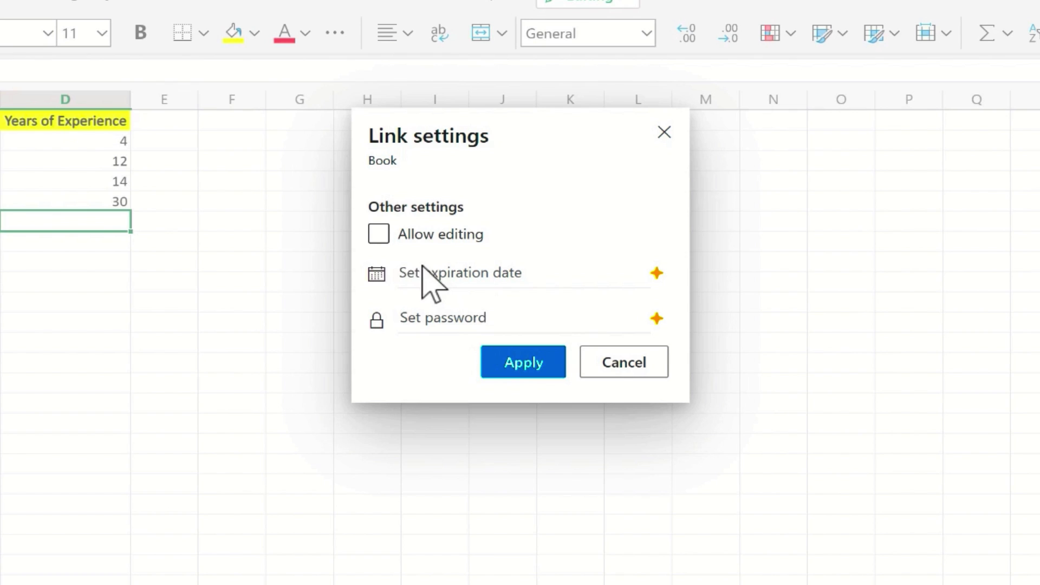
click(381, 233)
click(381, 236)
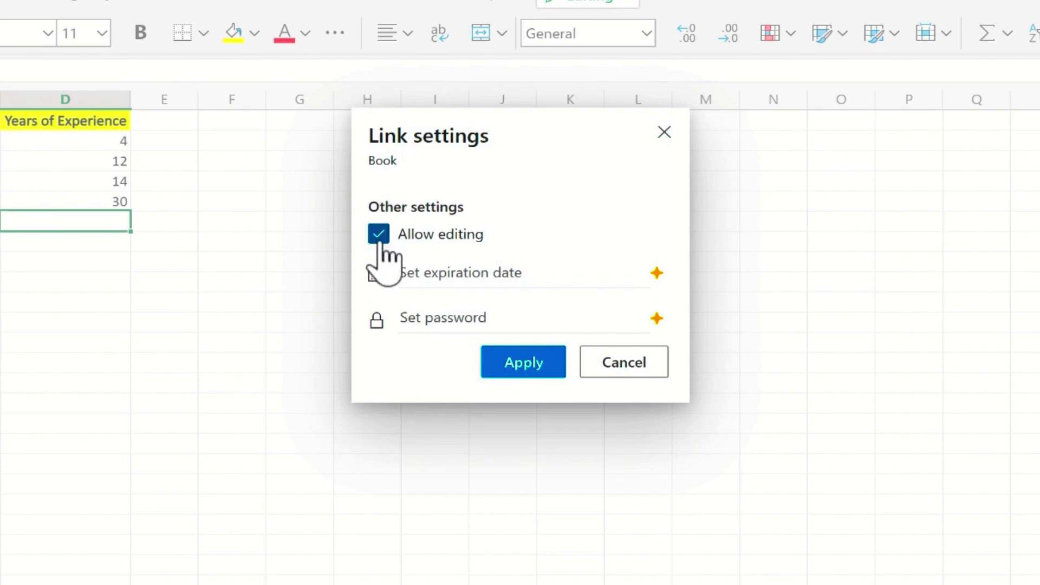
click(523, 363)
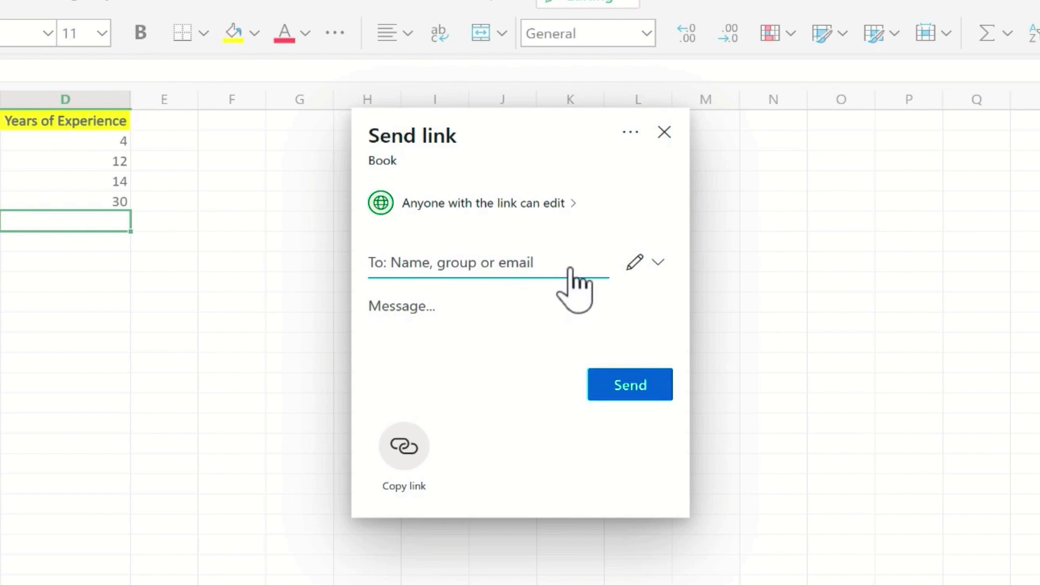
Copy the editable sharing link and close the confirmation.
click(658, 262)
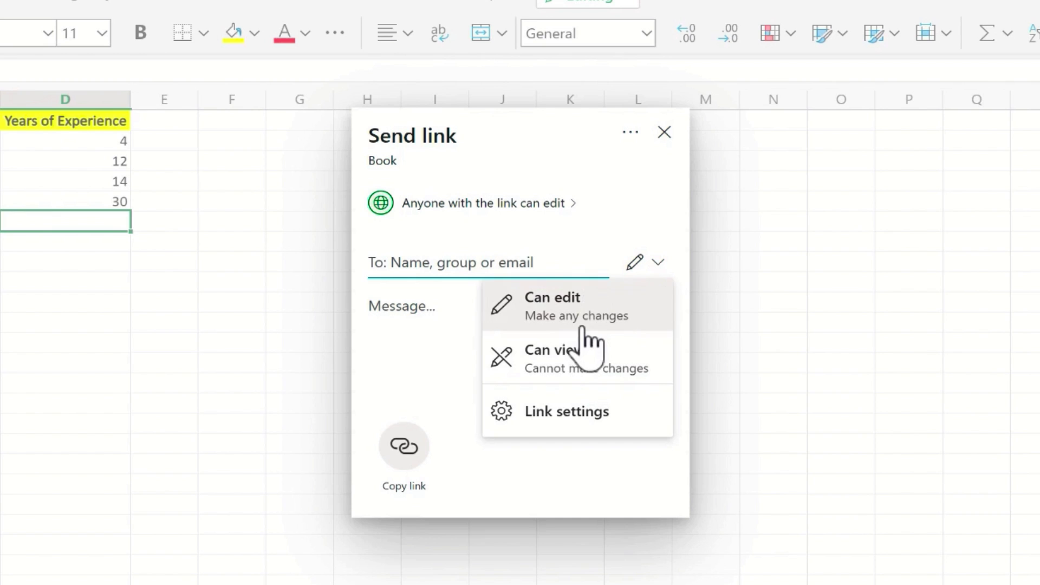
click(403, 446)
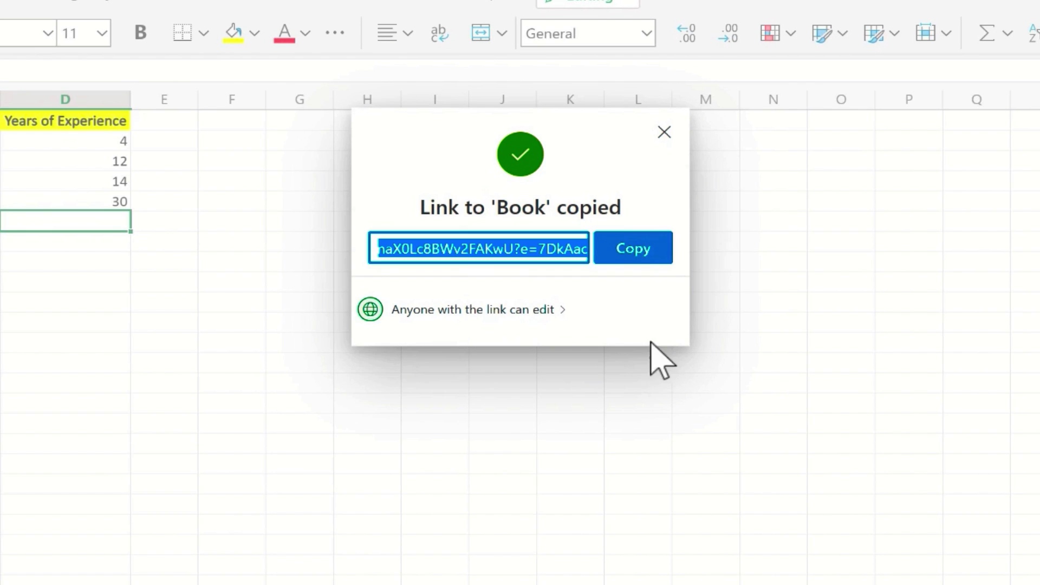
click(645, 249)
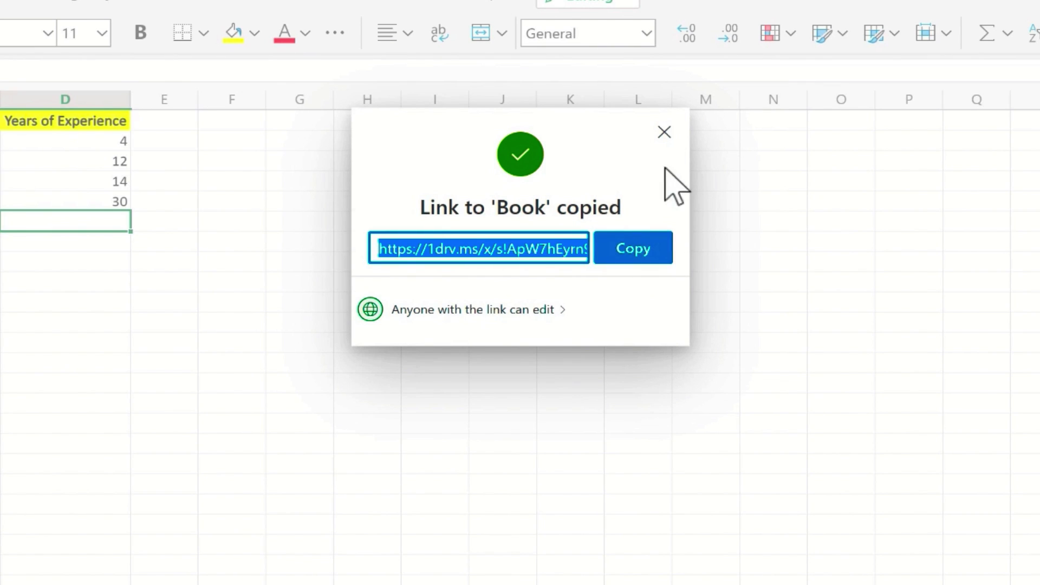
click(663, 134)
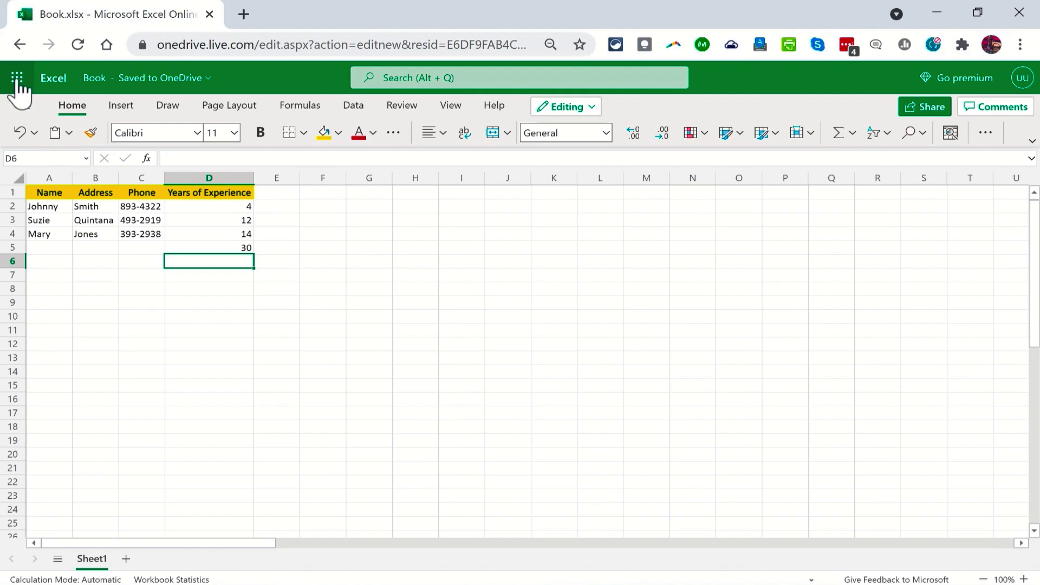
Download a copy of Book.xlsx via File > Save As.
click(18, 104)
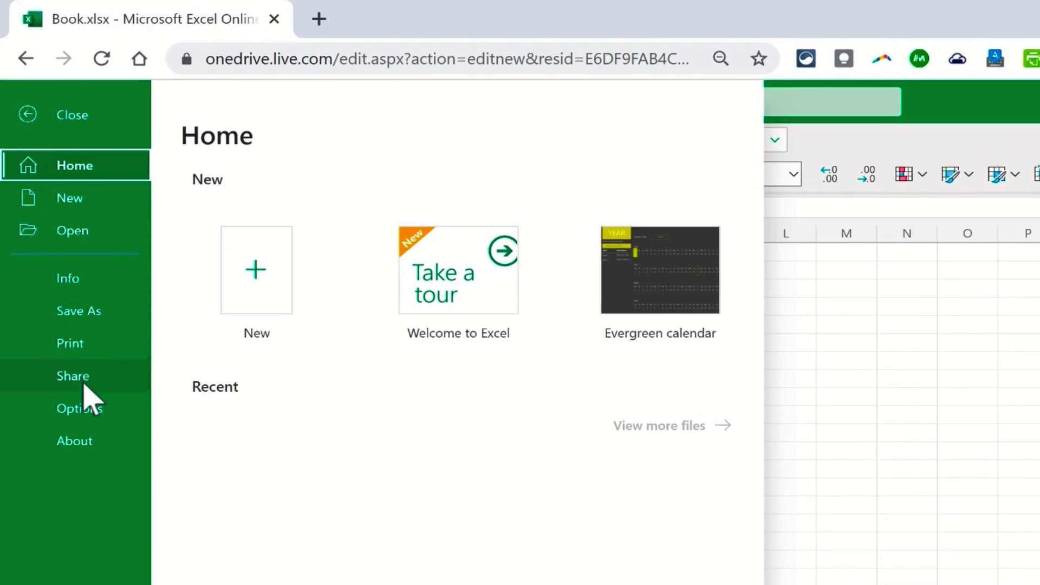
click(94, 312)
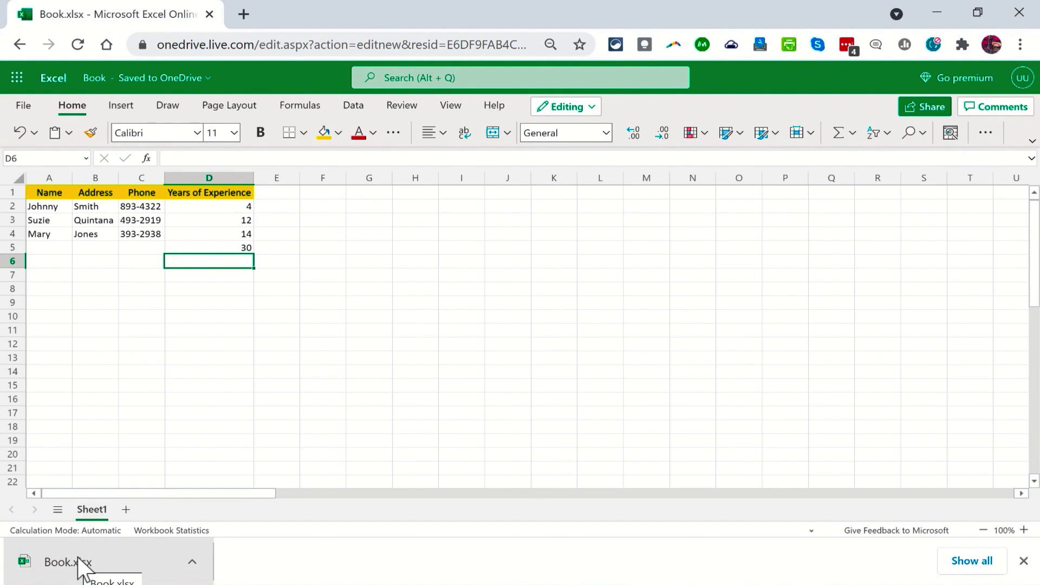
click(184, 399)
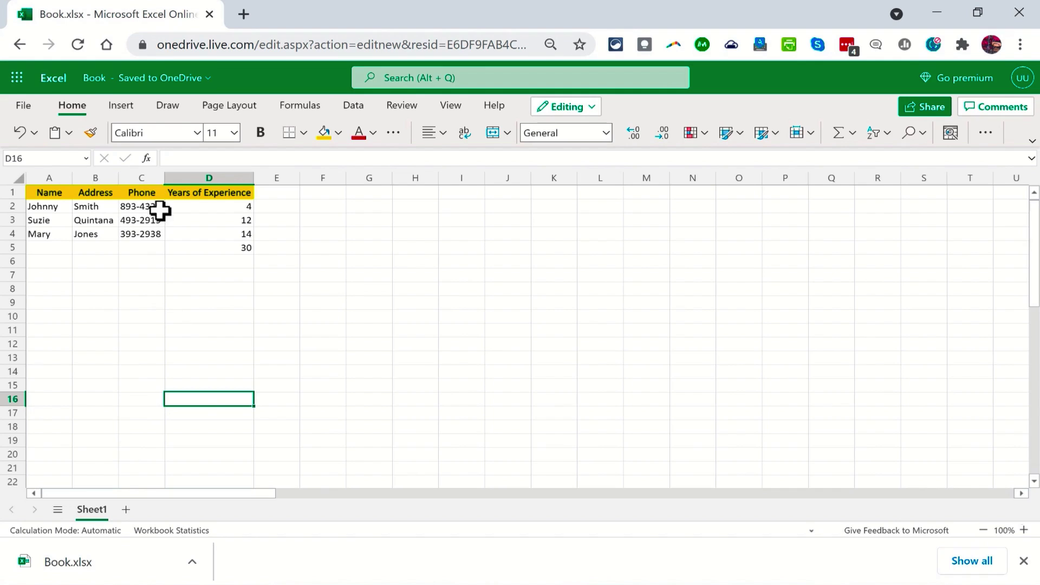
Rename the workbook to 'Employee List'.
click(94, 78)
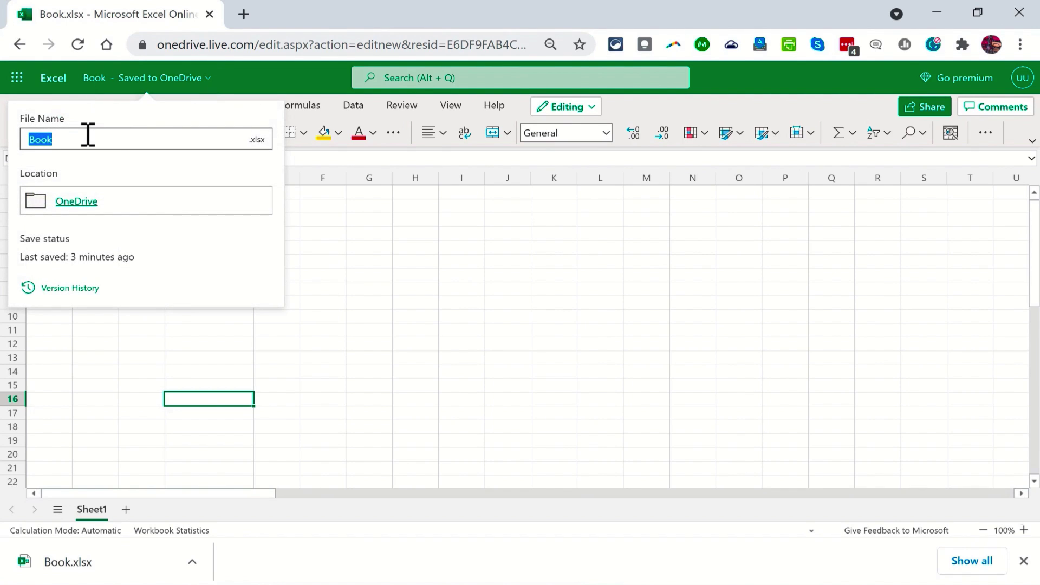
text(Employee List)
key(Return)
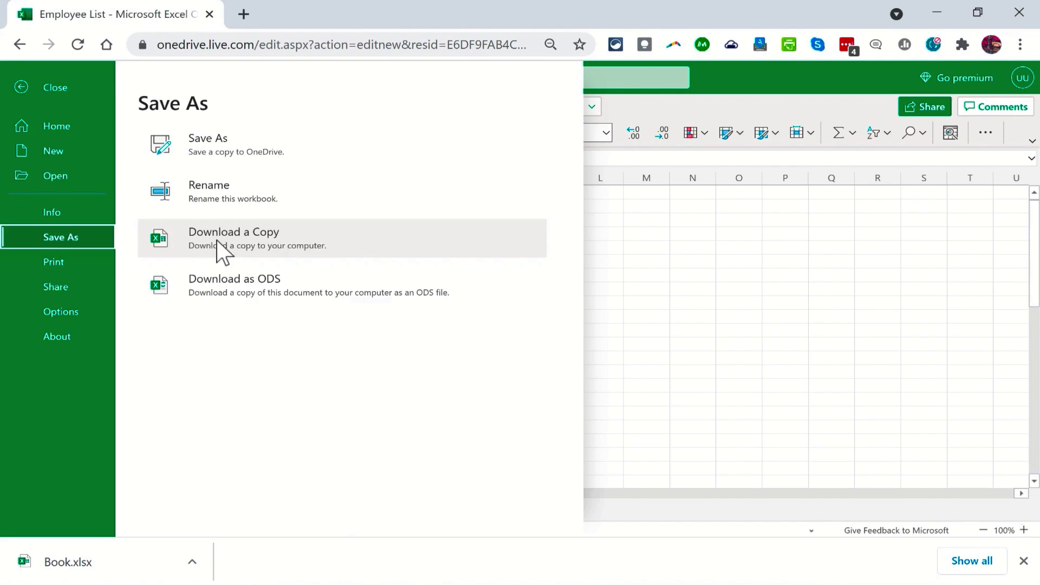
Download a copy as Employee List.xlsx and open the downloaded file.
click(222, 246)
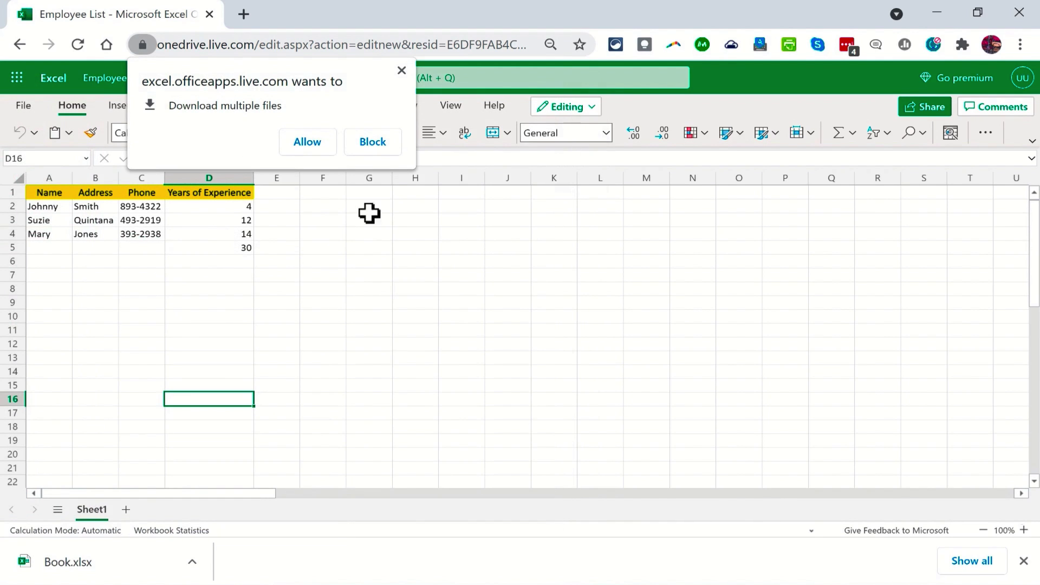
click(357, 142)
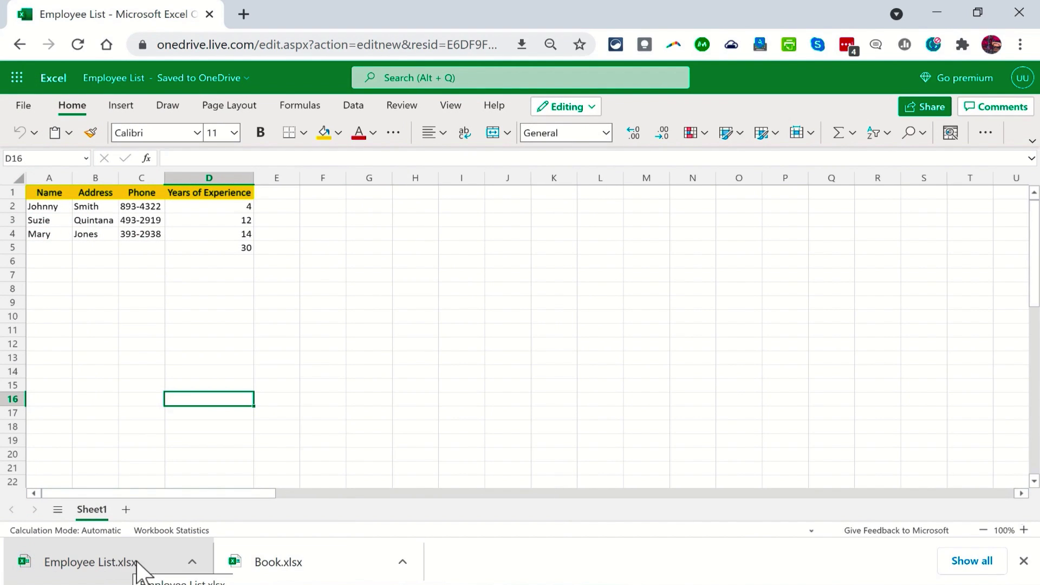
click(142, 564)
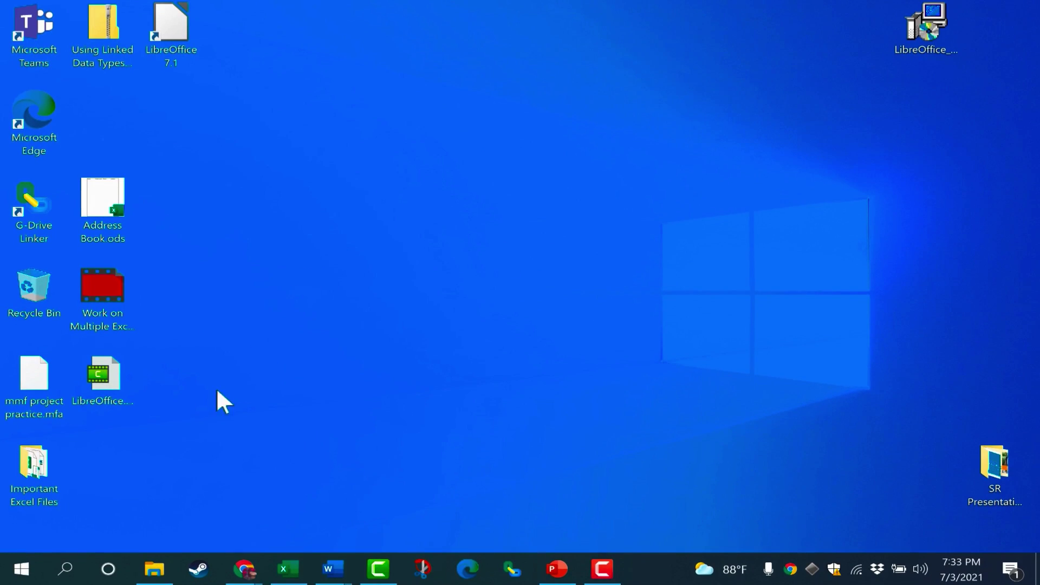
Launch the Office app from Windows search and dismiss the premium and announcement popups.
click(67, 570)
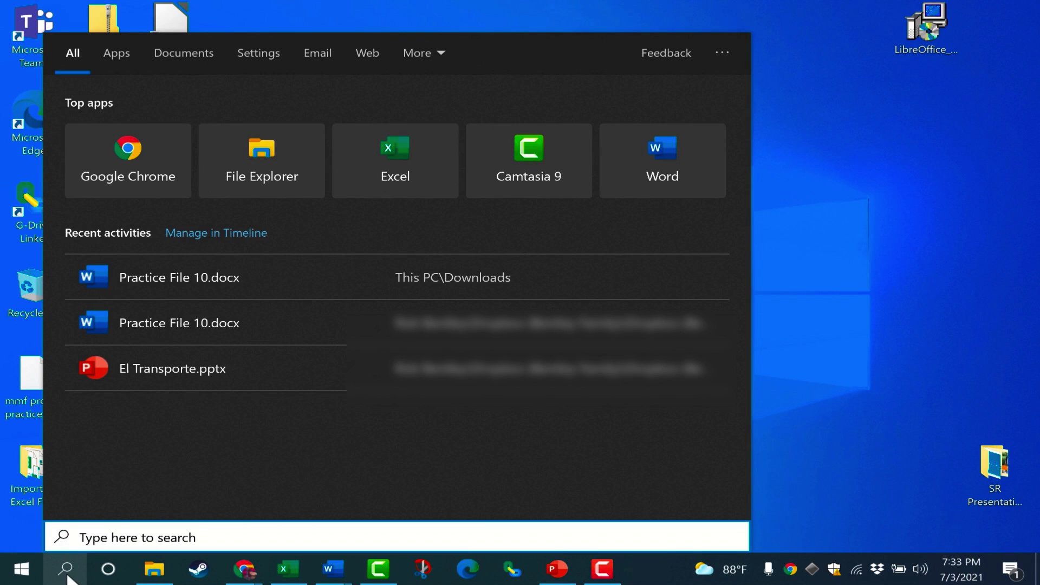
text(office)
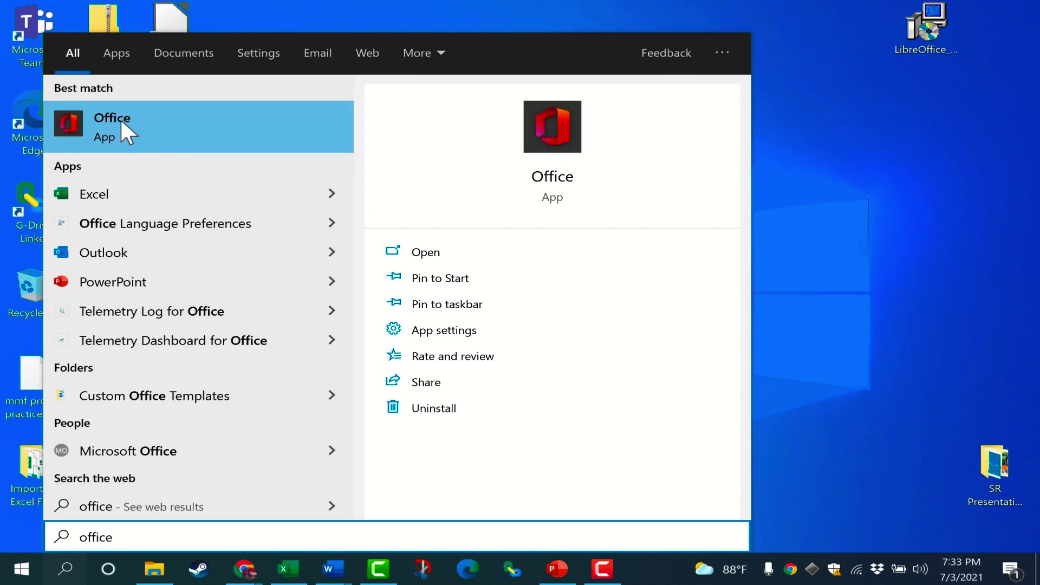
click(132, 118)
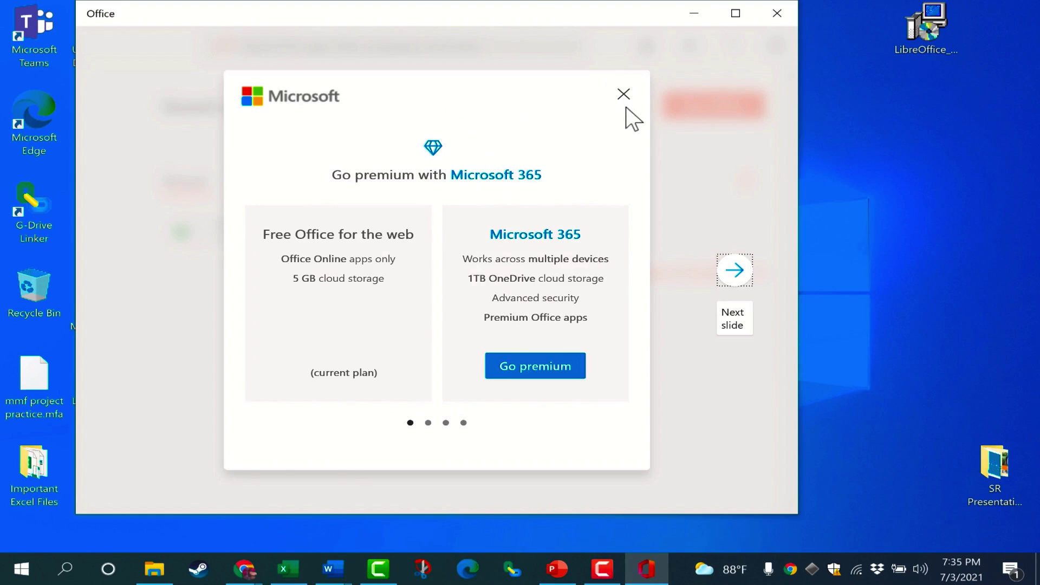
click(622, 96)
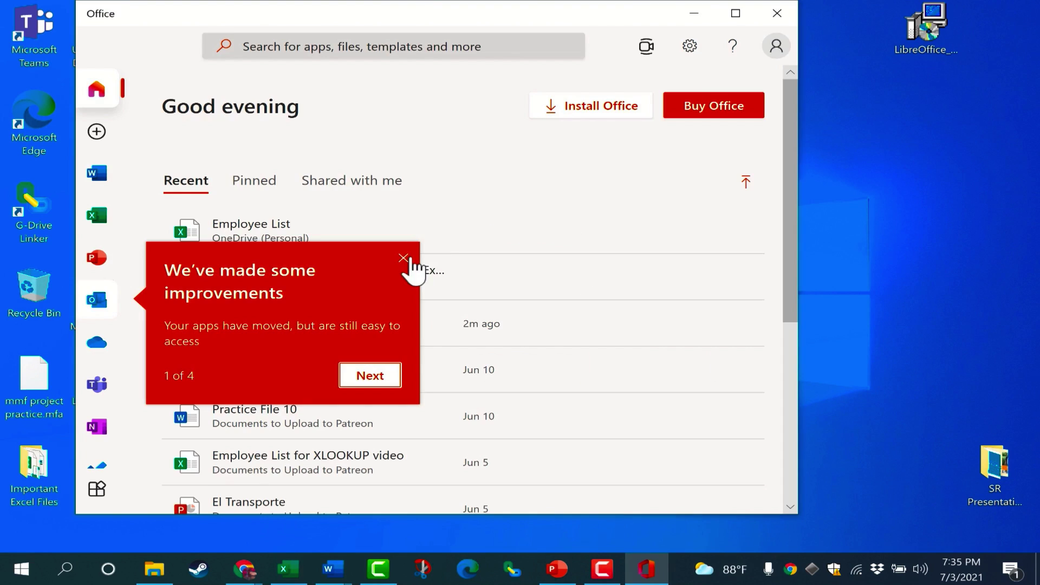
click(410, 260)
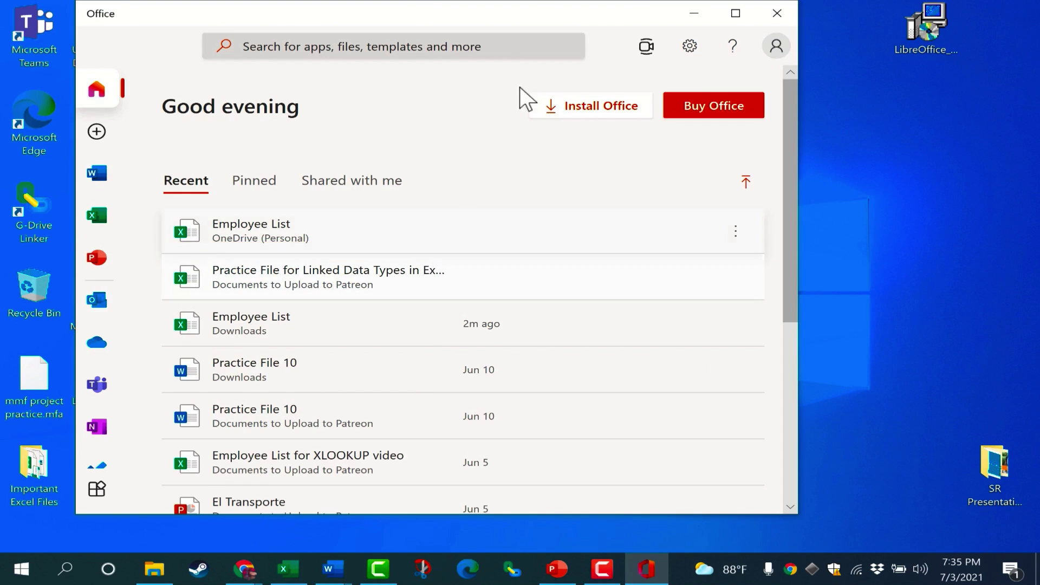
Maximize the Office window and open the OneDrive Employee List workbook.
click(734, 13)
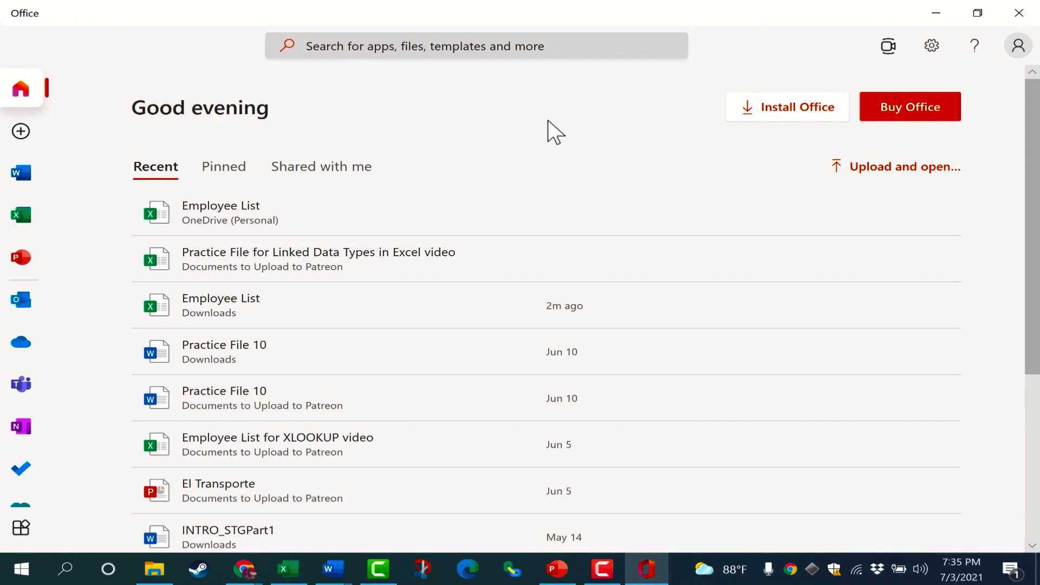
double_click(672, 14)
drag(674, 219, 520, 2)
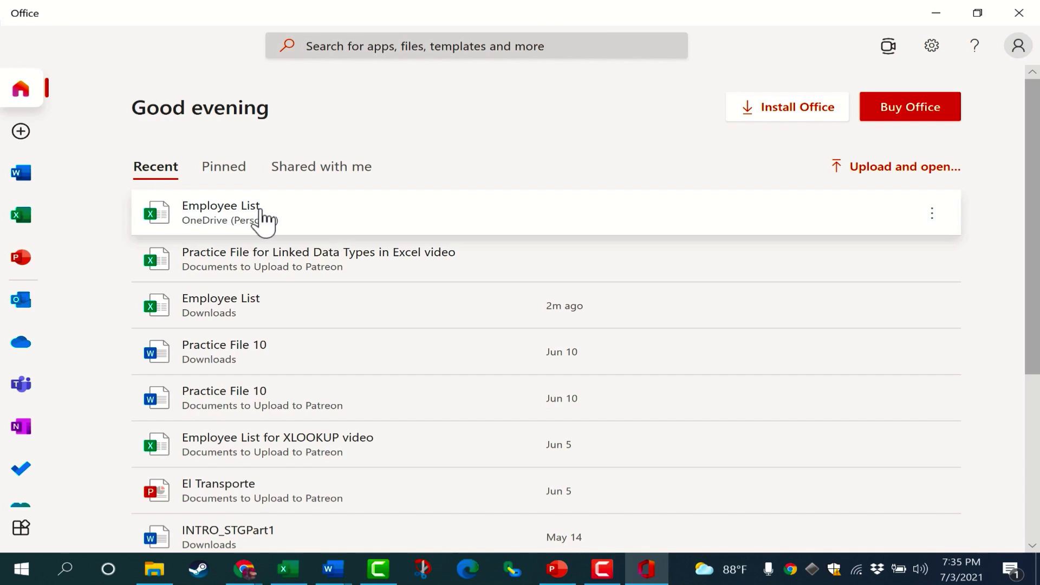
click(232, 219)
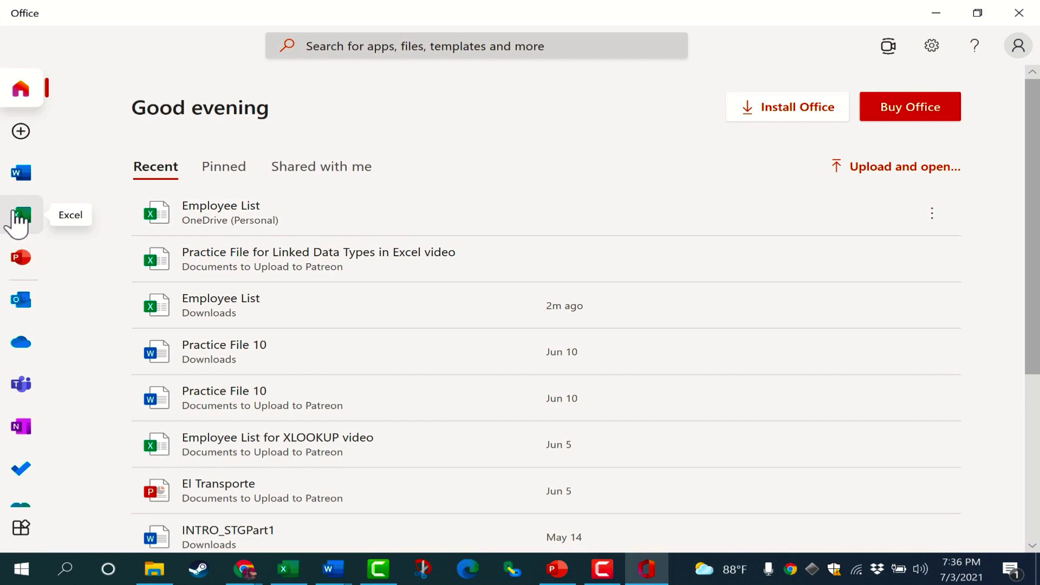
From the Office app's Excel page, create a new blank workbook (Book.xlsx), then return to the Office app.
click(19, 219)
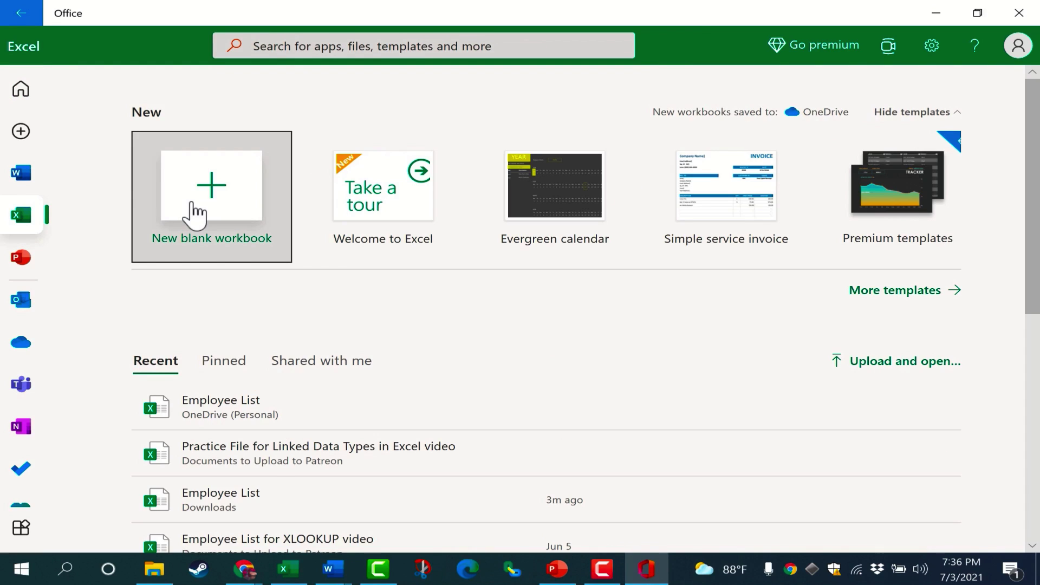
click(194, 211)
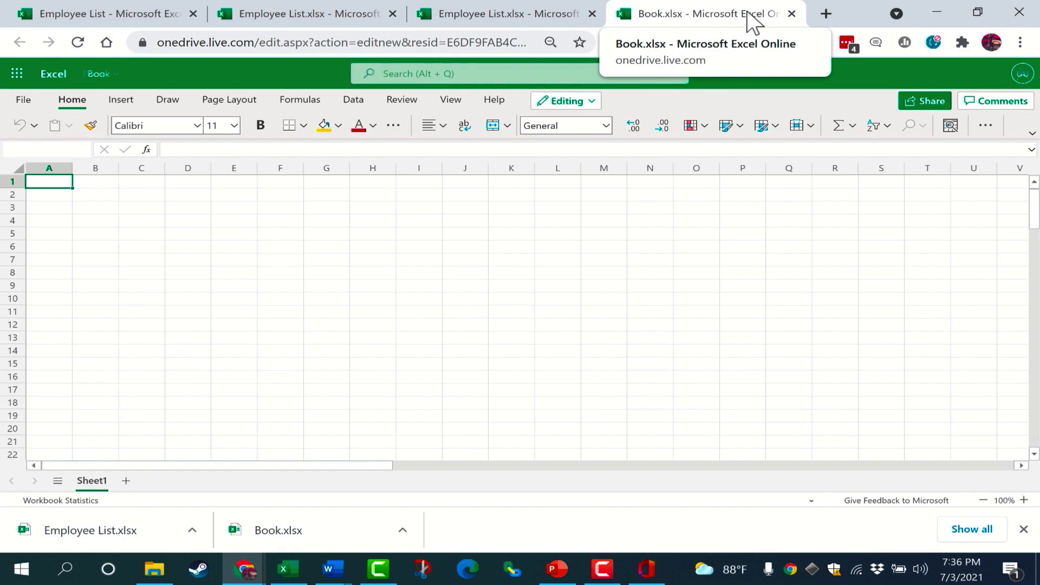
click(141, 194)
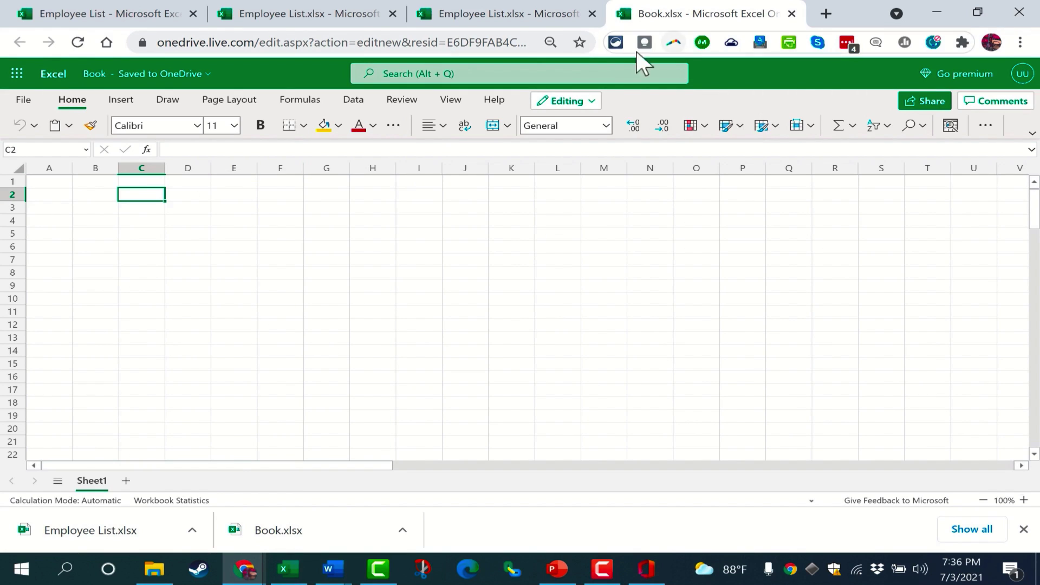
click(658, 573)
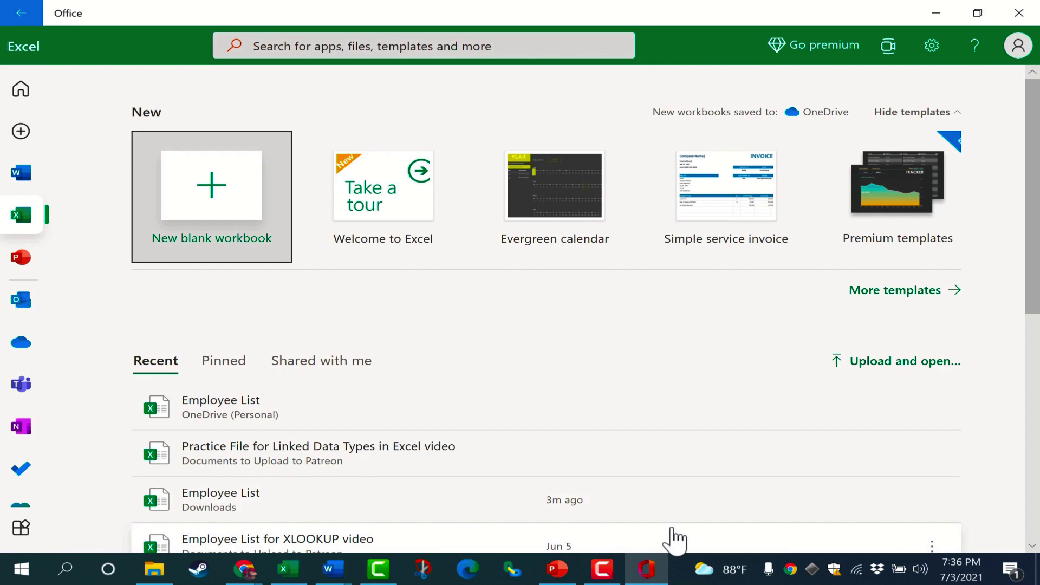
Close the Office app window.
click(649, 561)
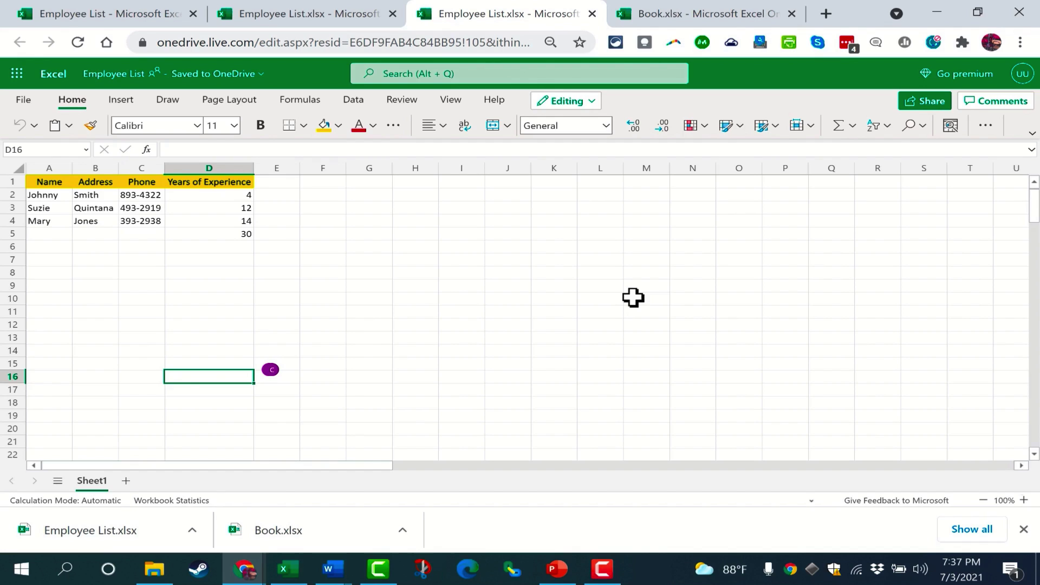